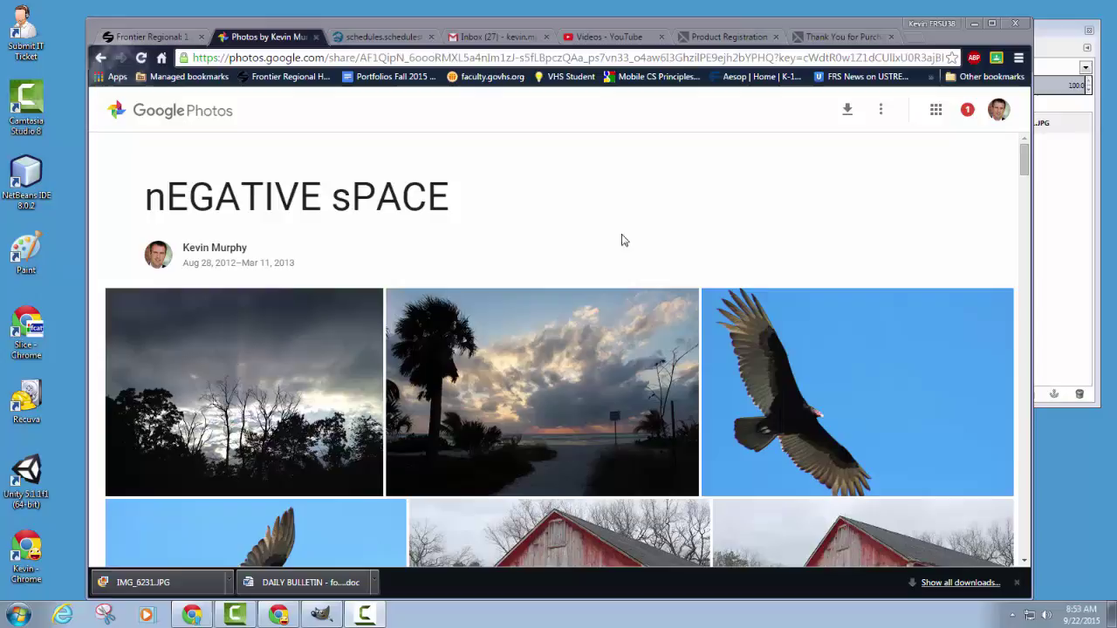
# Step: Scroll down through the nEGATIVE sPACE shared album
pyautogui.scroll(-2, 653, 228)
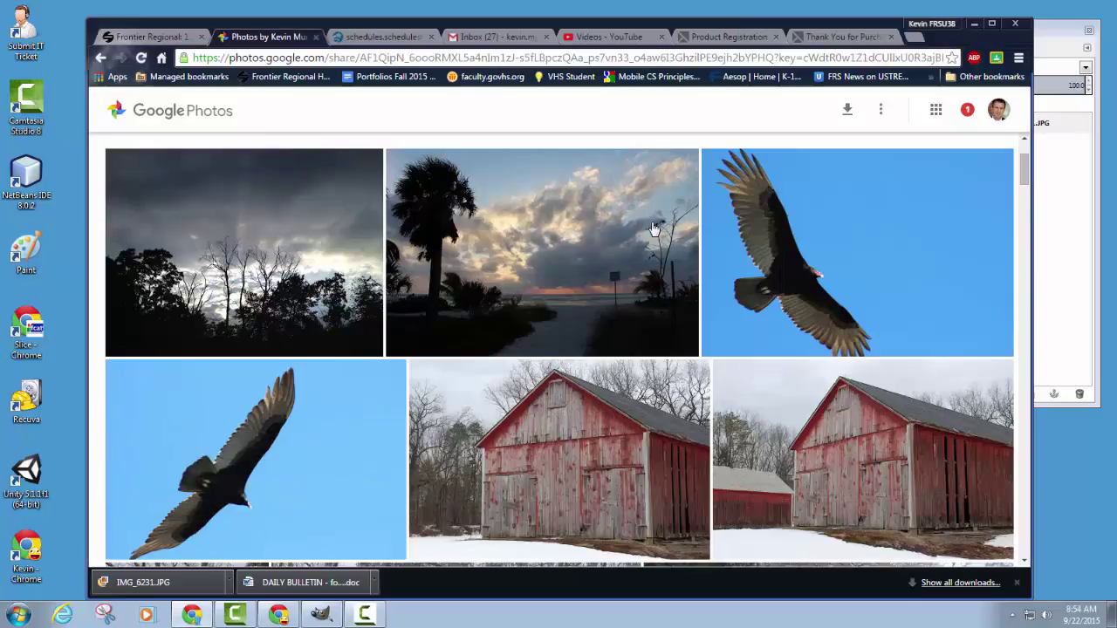
pyautogui.scroll(-2, 653, 229)
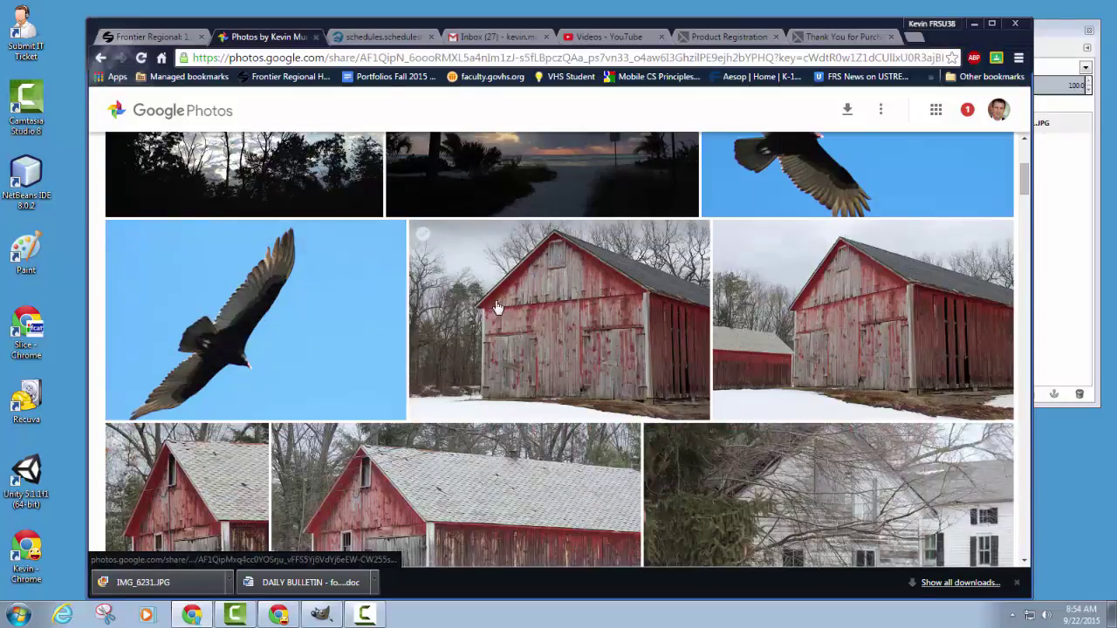
pyautogui.scroll(-1, 496, 307)
pyautogui.scroll(-3, 274, 288)
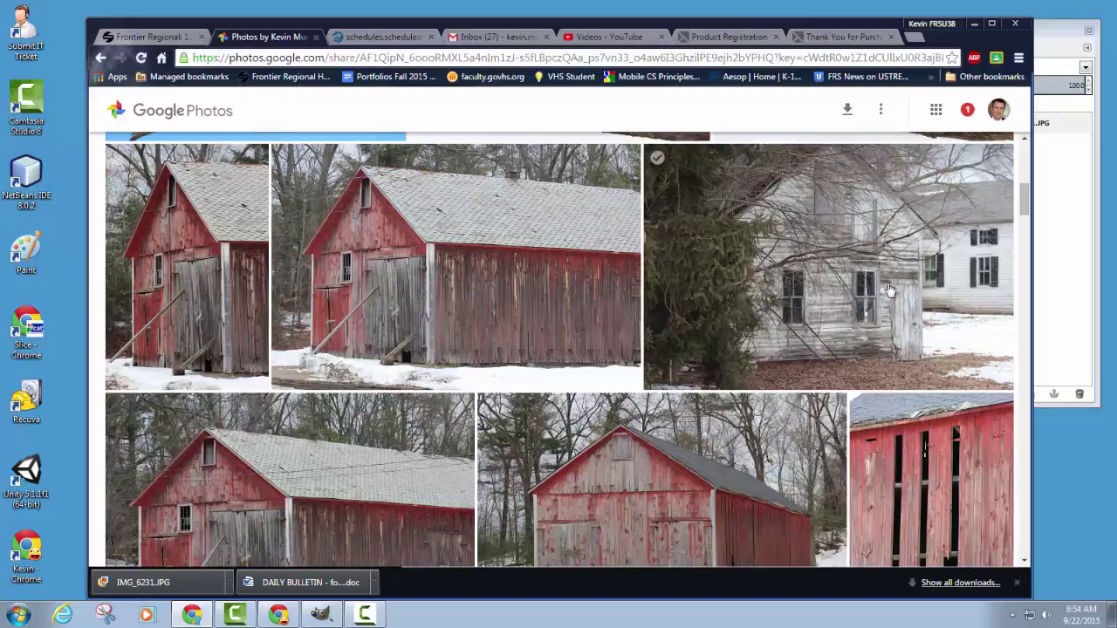
pyautogui.scroll(-13, 448, 295)
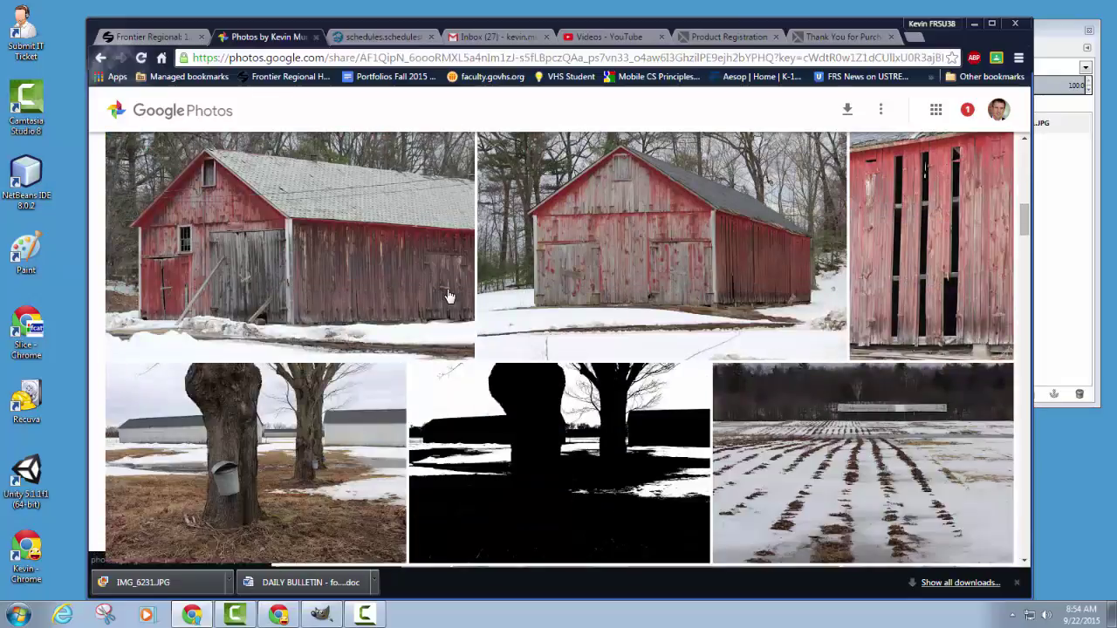
pyautogui.scroll(-5, 447, 297)
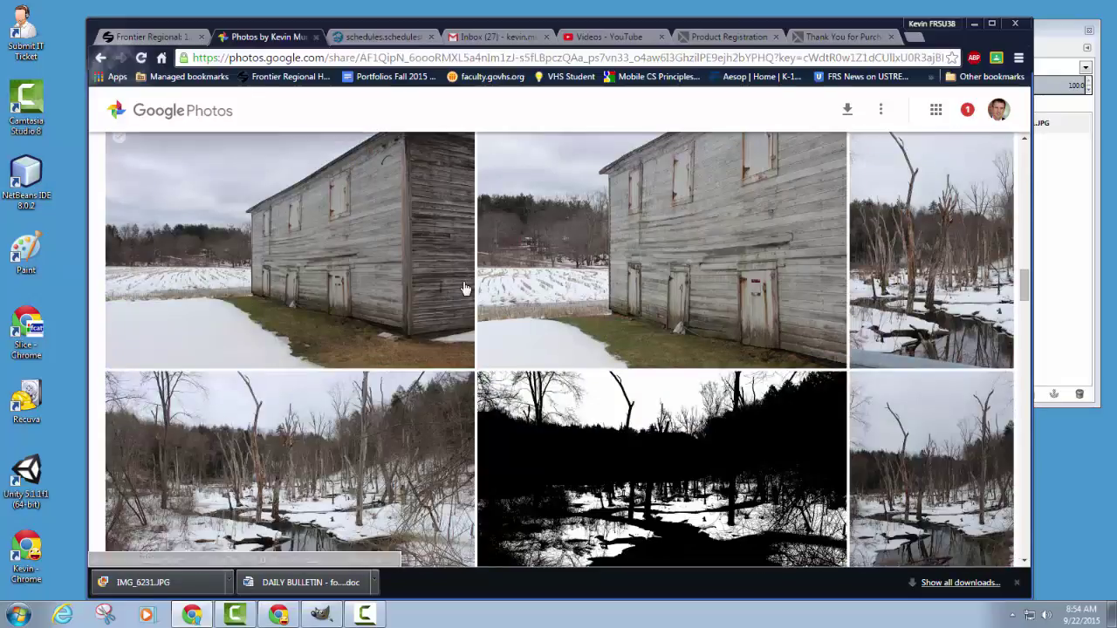
# Step: View the black-and-white swamp photo full size, then return to the grid and scroll to the bridge trusses
pyautogui.click(670, 365)
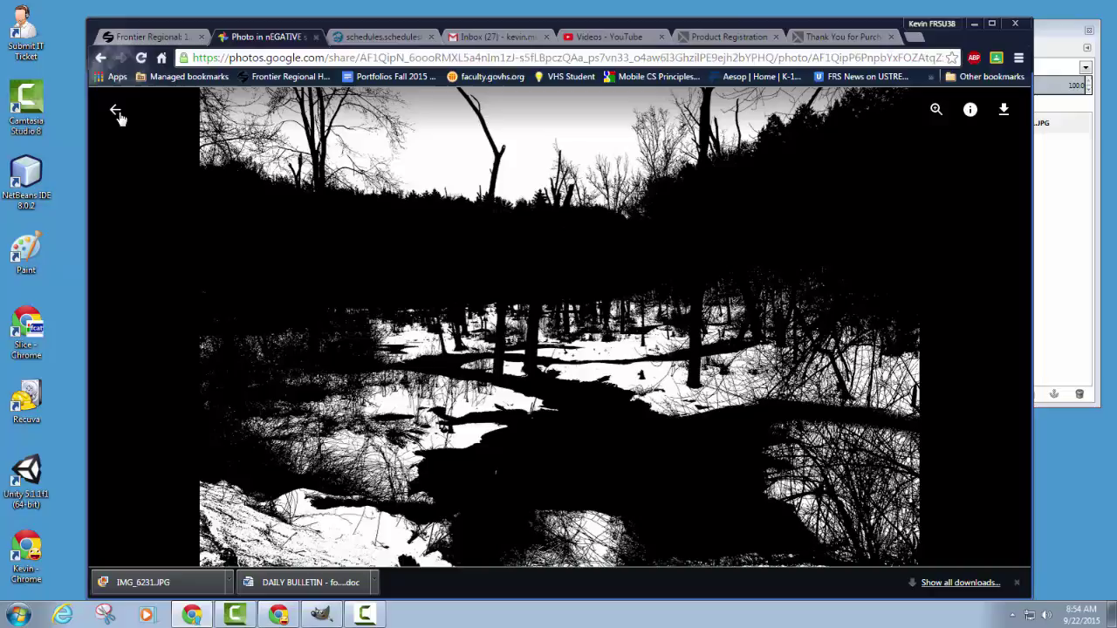
pyautogui.click(116, 112)
pyautogui.scroll(-8, 357, 266)
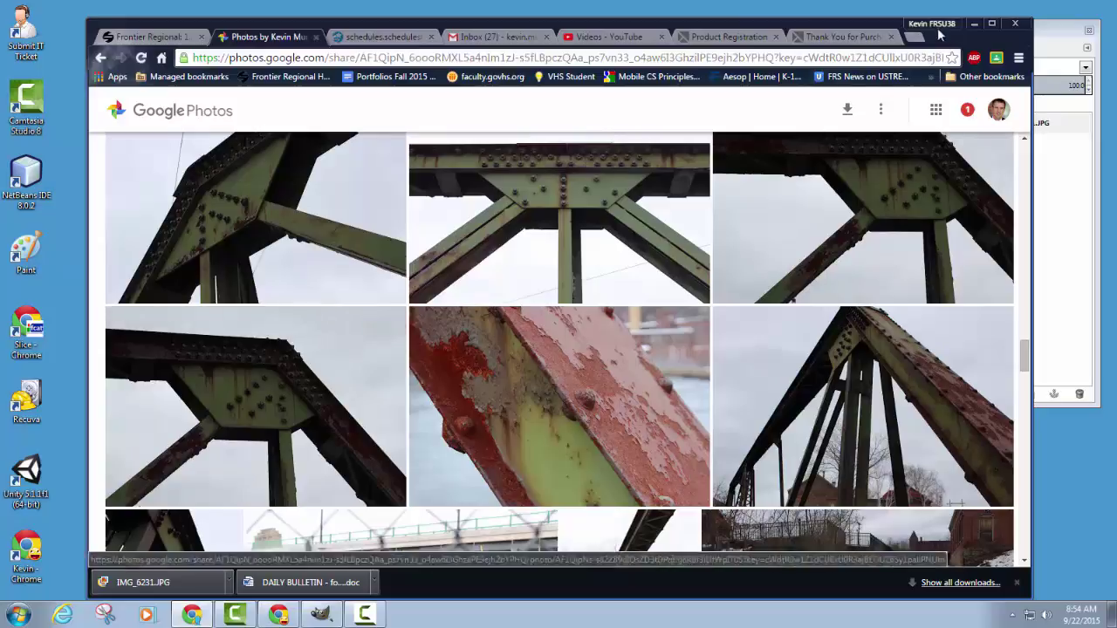
# Step: Bring up GIMP and apply a Threshold of 53–255 to the bridge truss photo
pyautogui.click(975, 28)
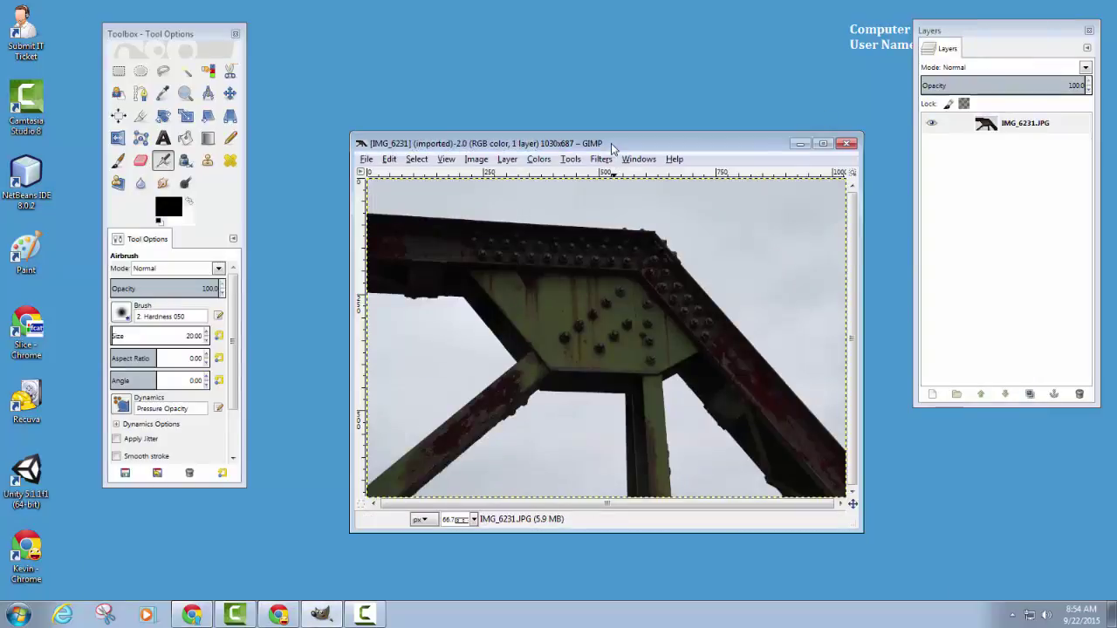
pyautogui.moveTo(614, 147); pyautogui.dragTo(535, 114)
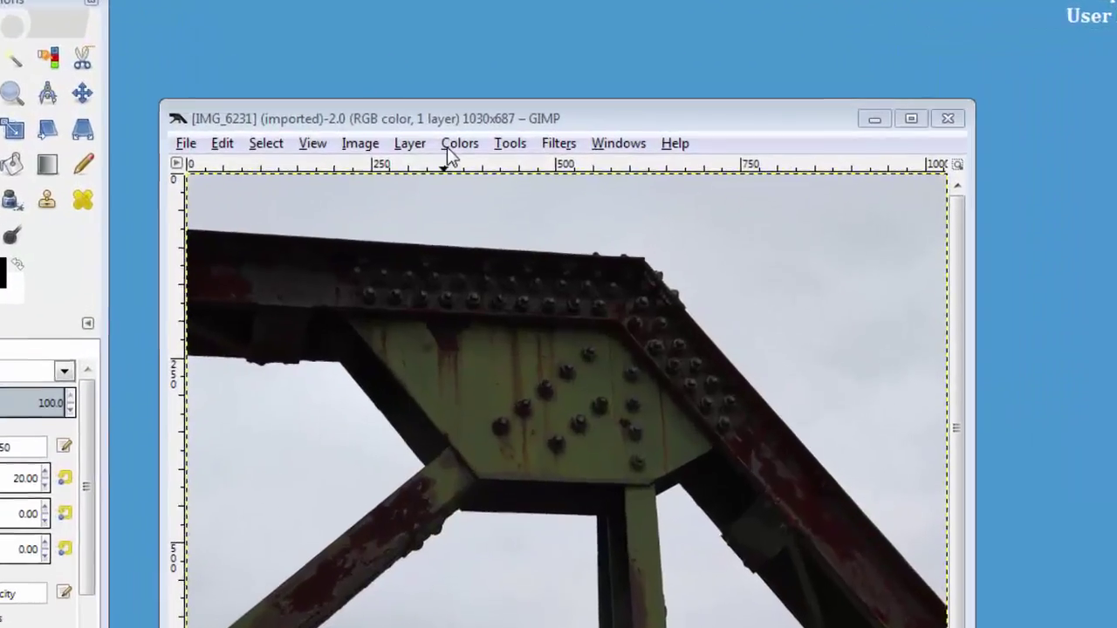
pyautogui.click(467, 125)
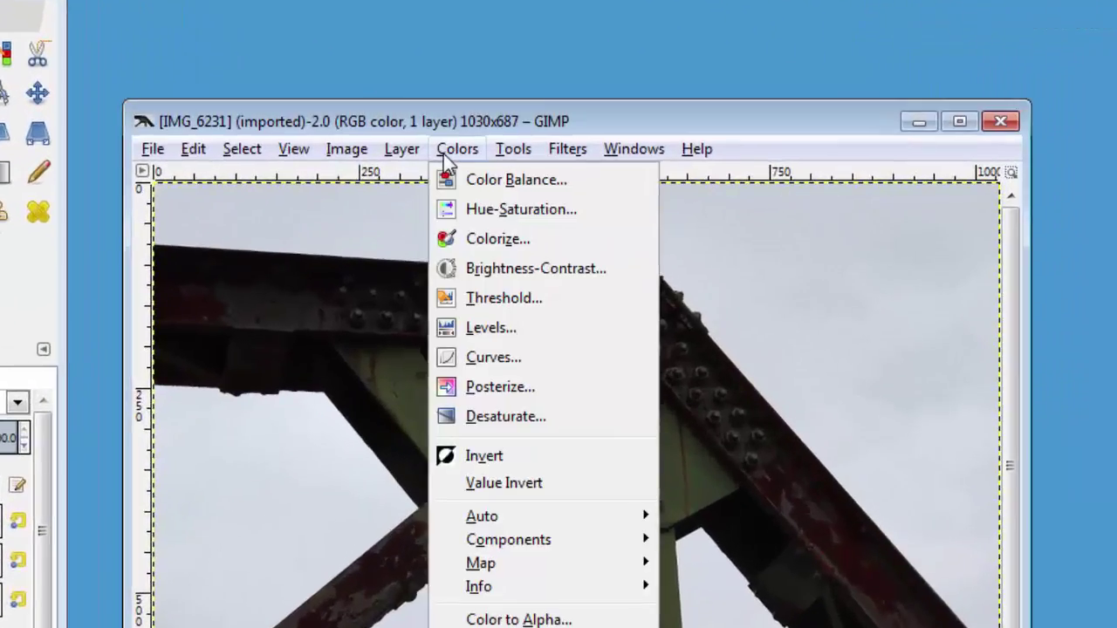
pyautogui.click(474, 296)
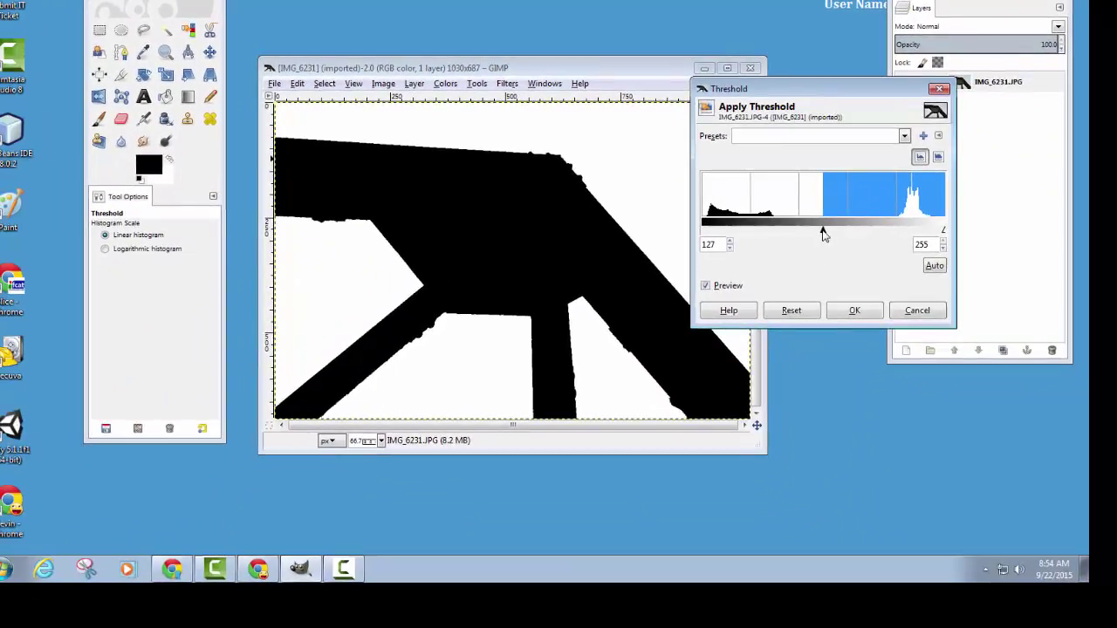
pyautogui.moveTo(823, 234); pyautogui.dragTo(755, 237)
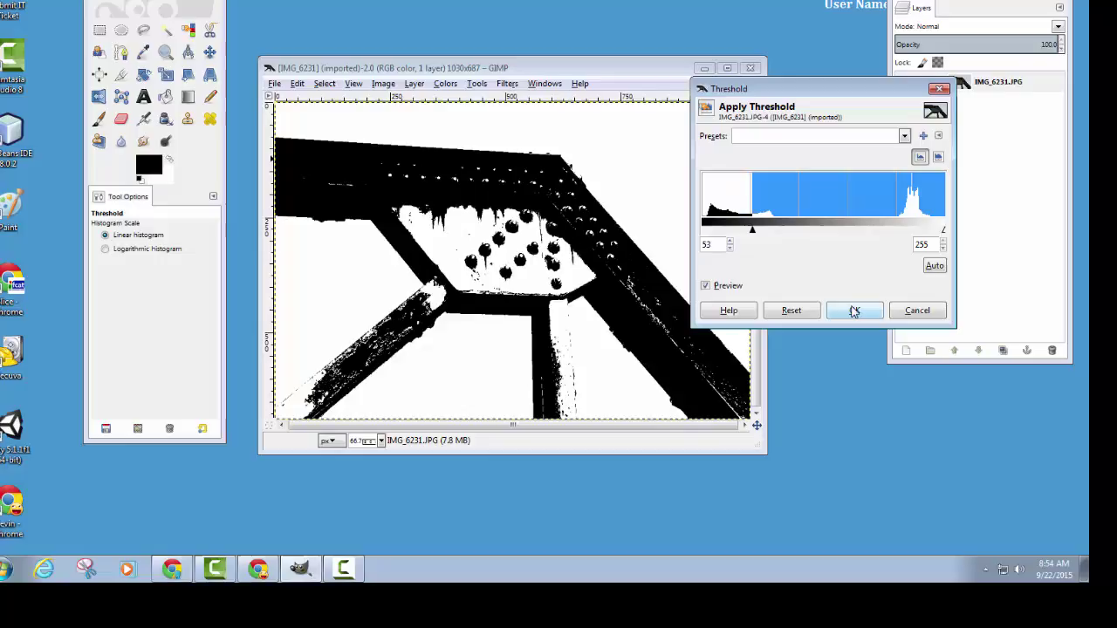
pyautogui.click(855, 310)
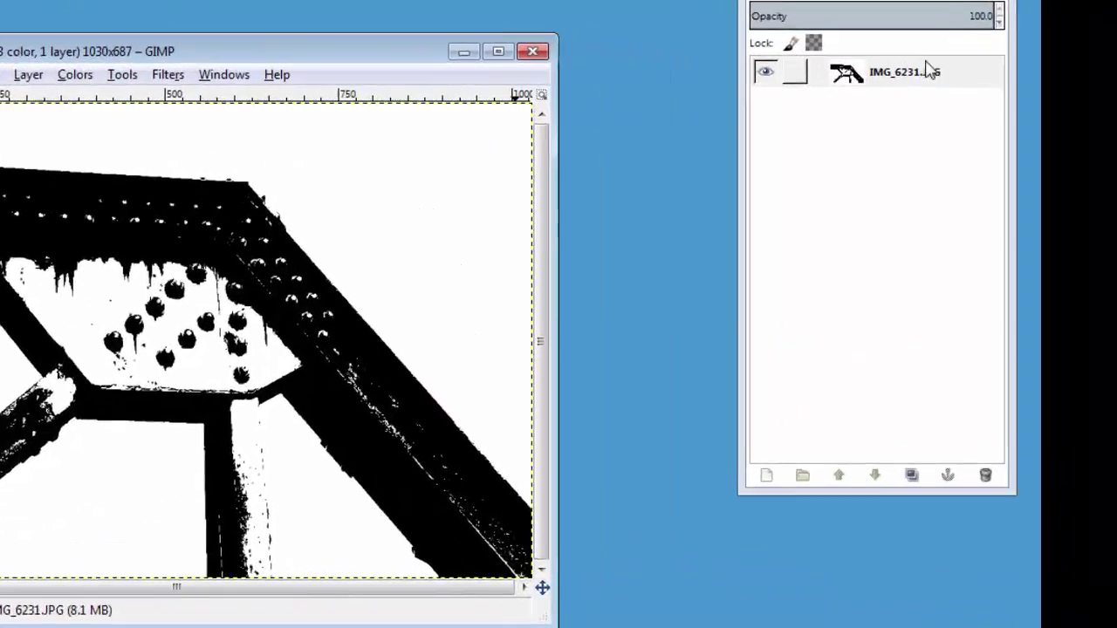
# Step: Duplicate the bridge layer and flip the copy horizontally
pyautogui.rightClick(1008, 82)
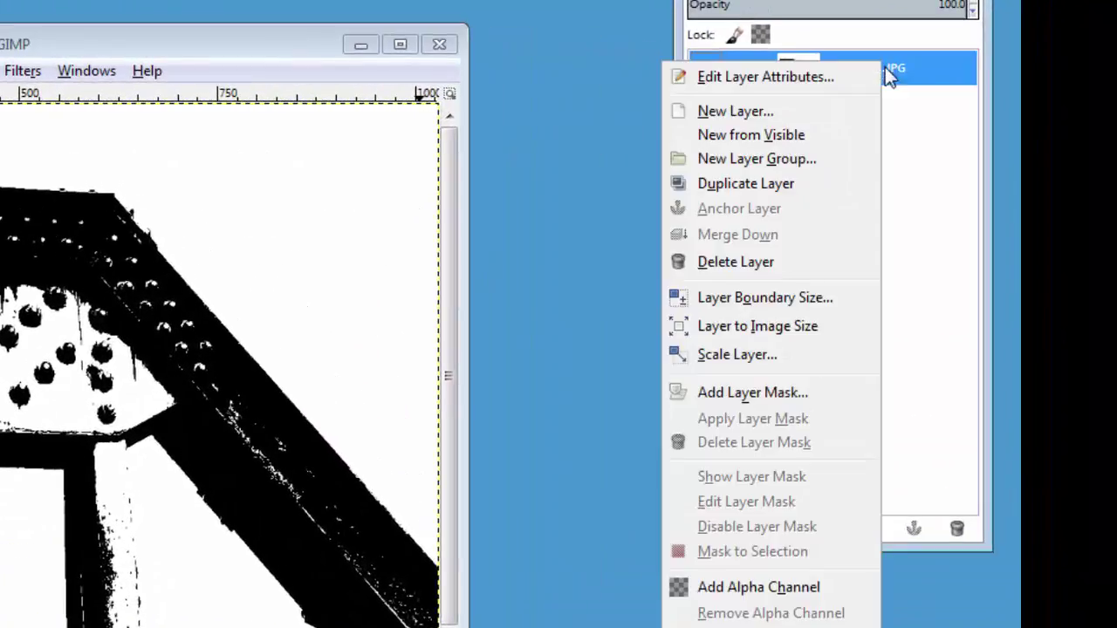
pyautogui.click(788, 182)
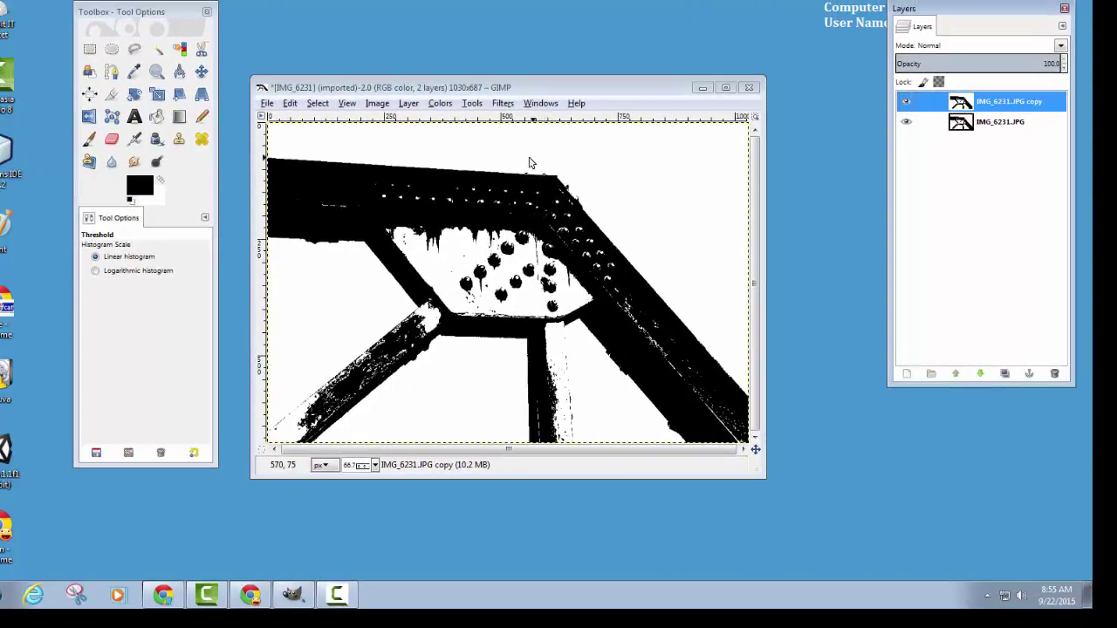
pyautogui.click(377, 103)
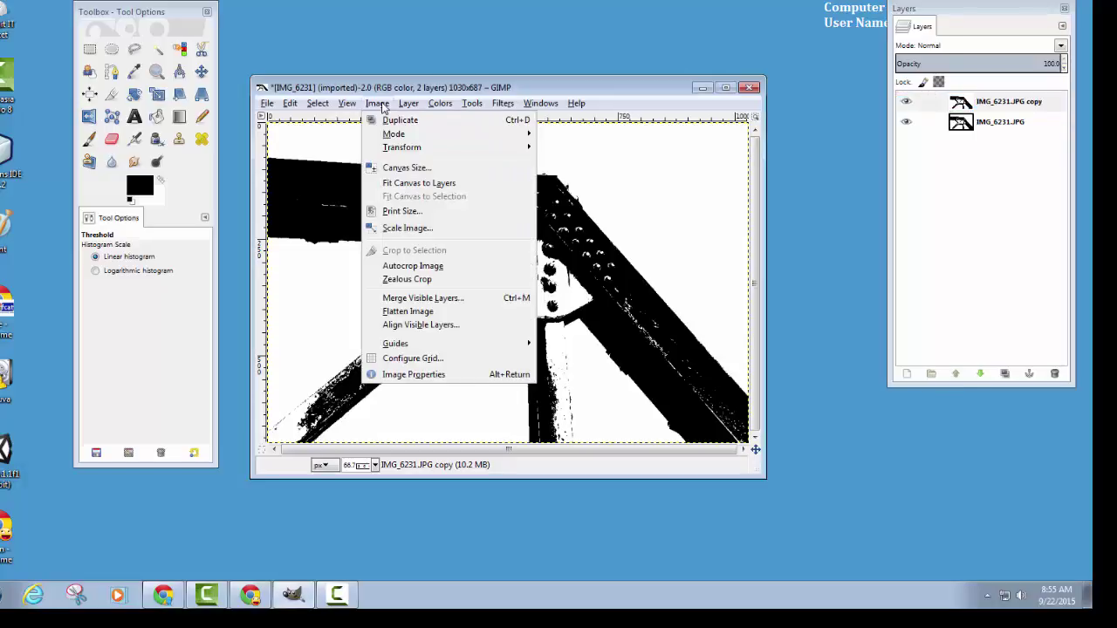
pyautogui.moveTo(409, 103)
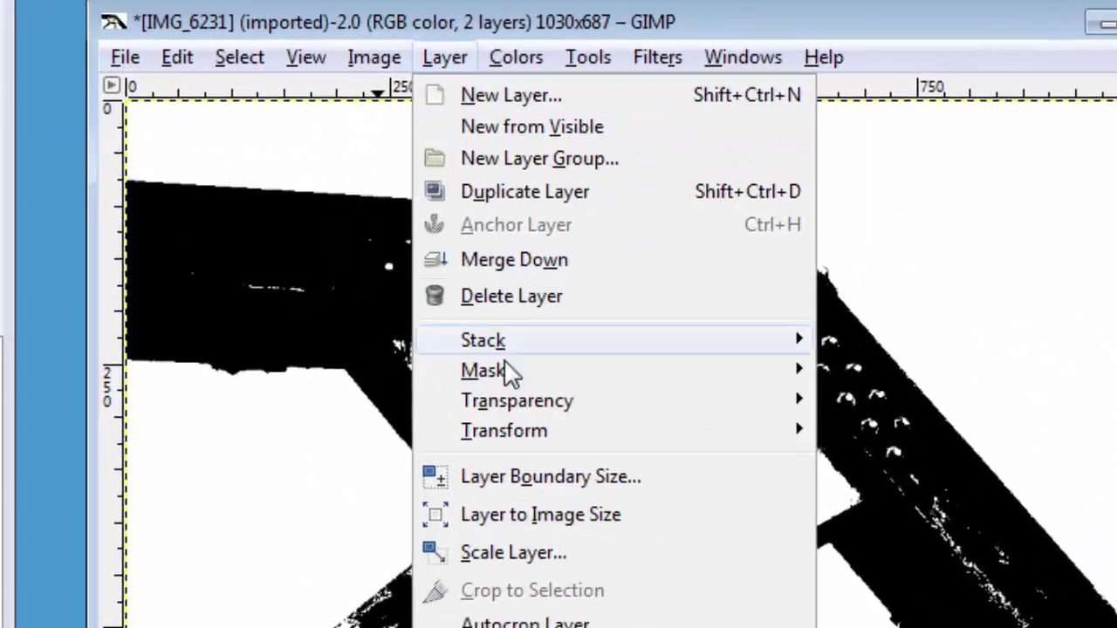
pyautogui.moveTo(520, 437)
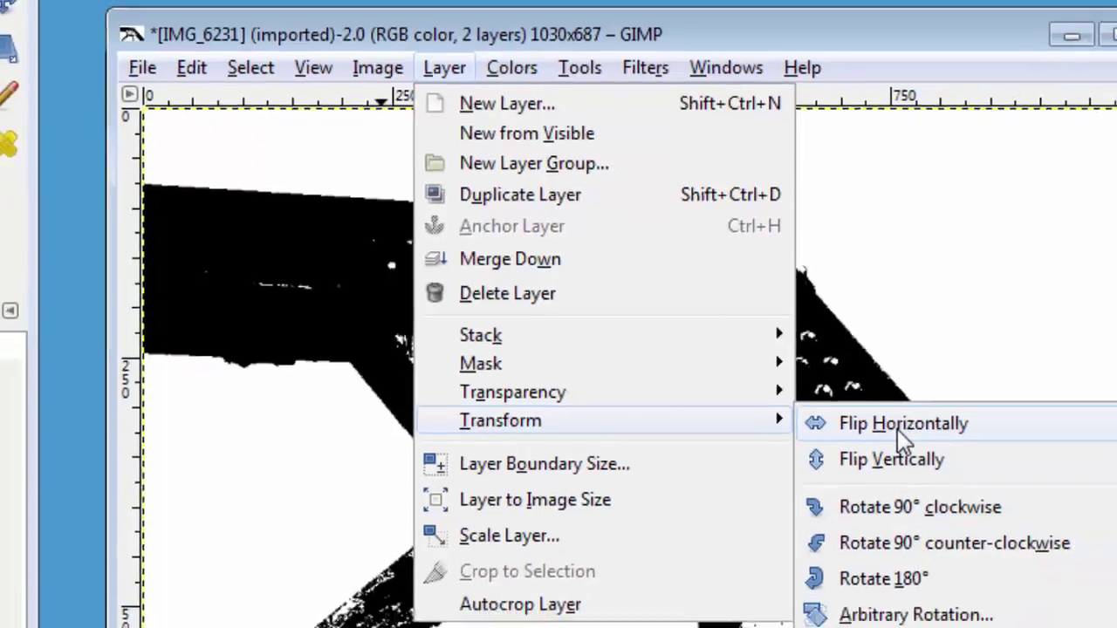
pyautogui.click(927, 436)
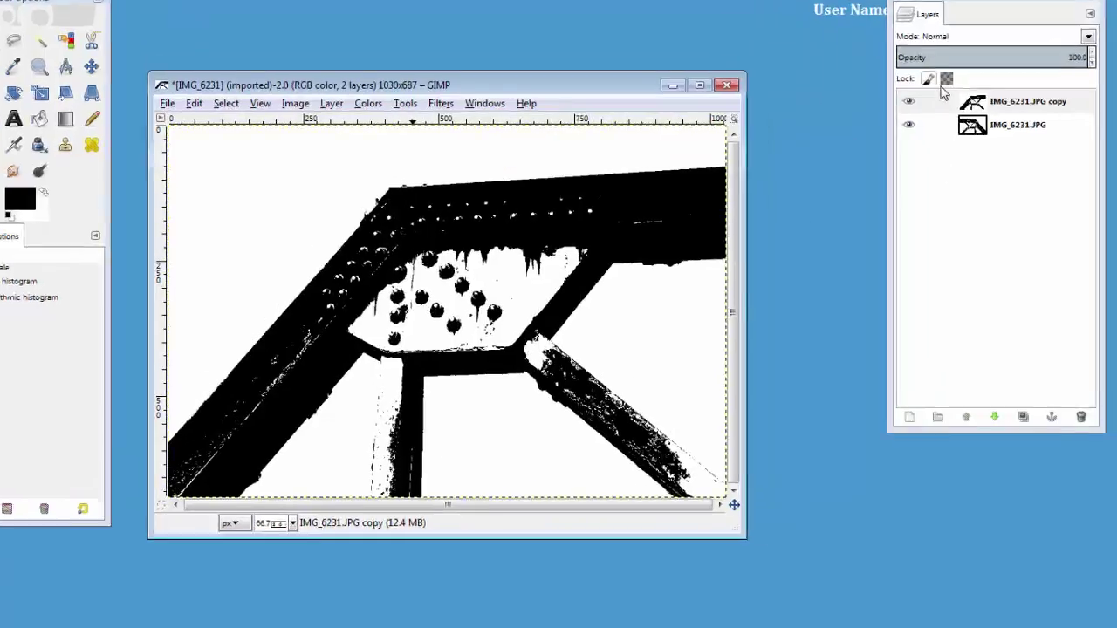
# Step: Add an alpha channel to the flipped copy layer
pyautogui.rightClick(967, 244)
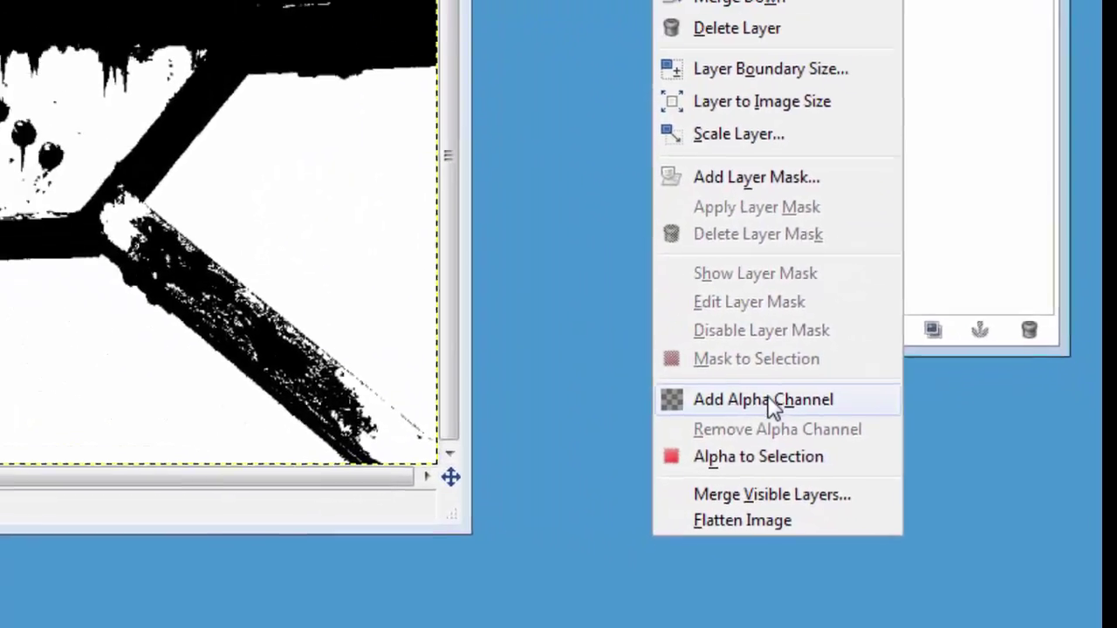
pyautogui.click(766, 401)
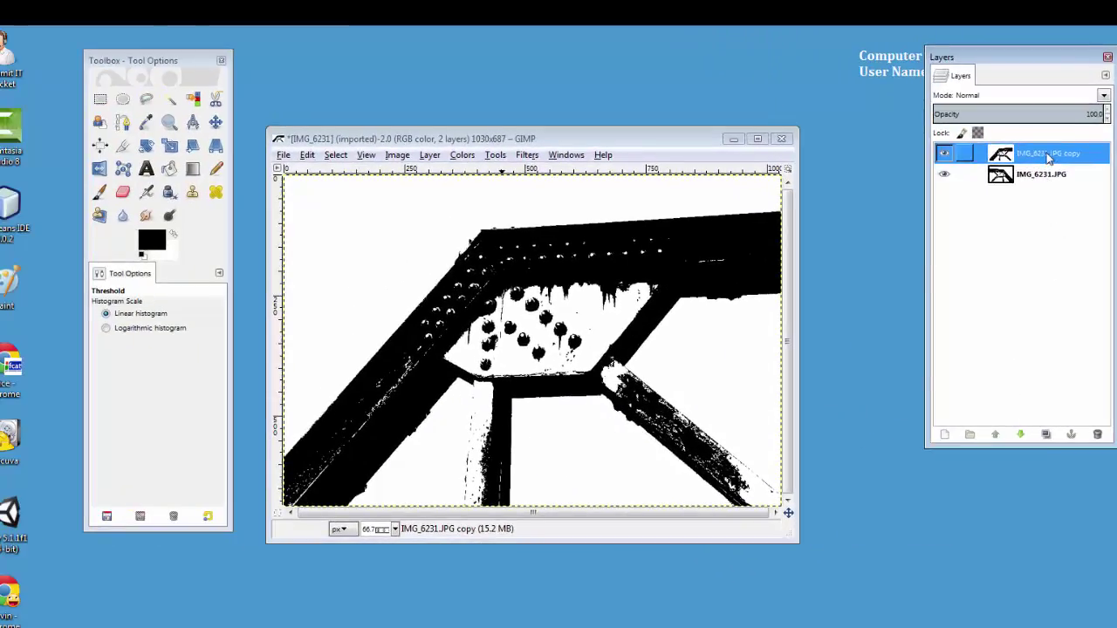
pyautogui.rightClick(1048, 156)
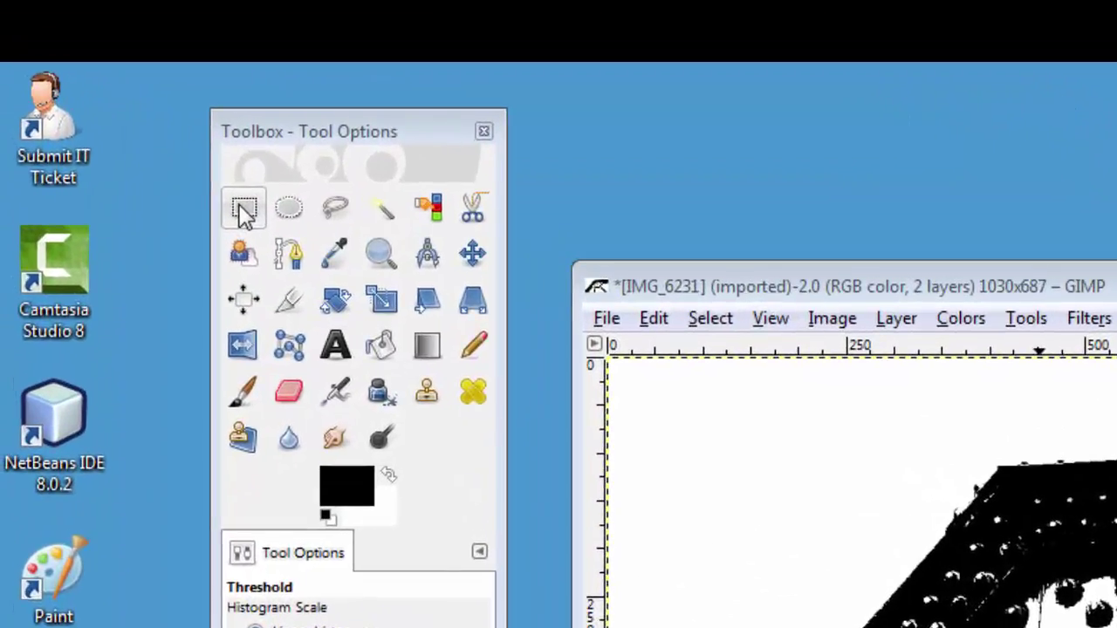
# Step: Rectangle-select the copy's area right of the beam's centre and clear it
pyautogui.click(101, 101)
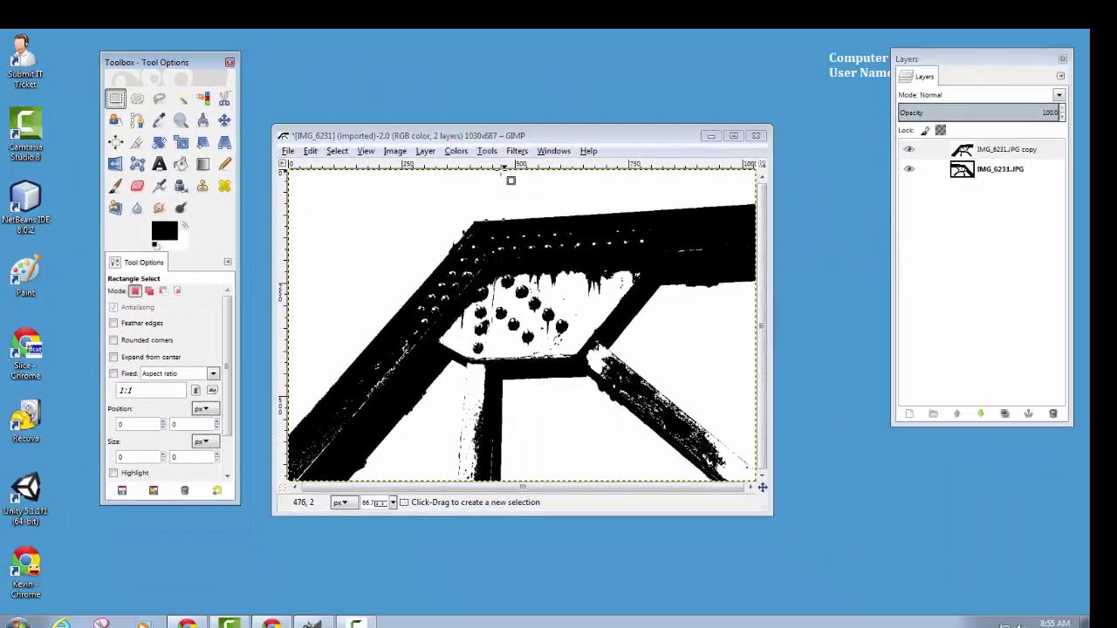
pyautogui.moveTo(473, 173); pyautogui.dragTo(752, 482)
pyautogui.hotkey('ctrl', 'f')
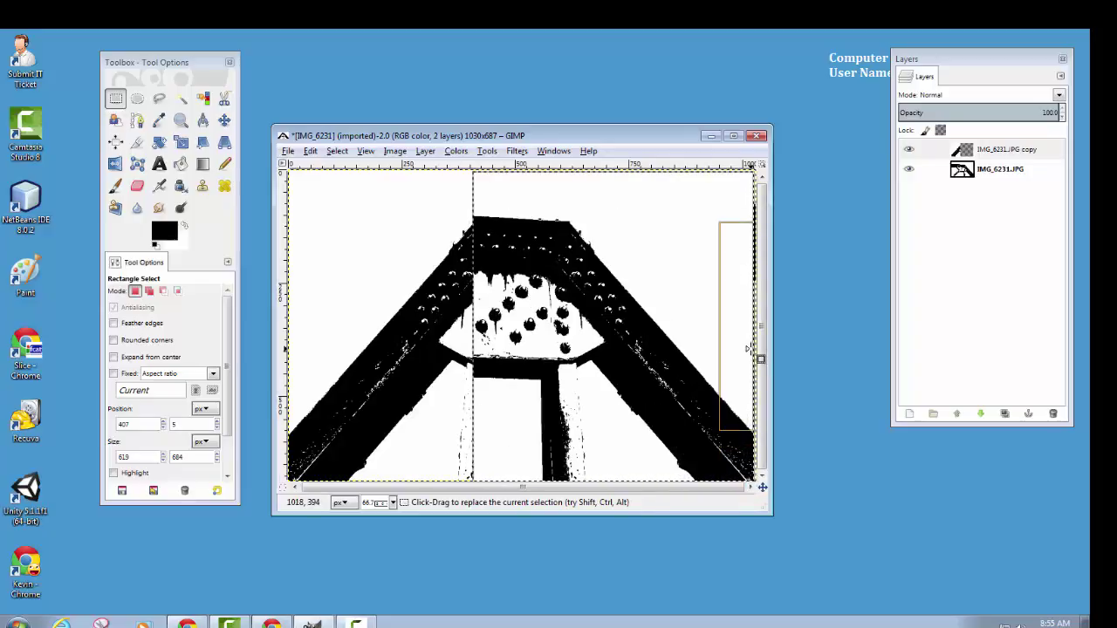
# Step: Merge the mirrored copy down and toggle the layer's visibility to check the result
pyautogui.click(981, 154)
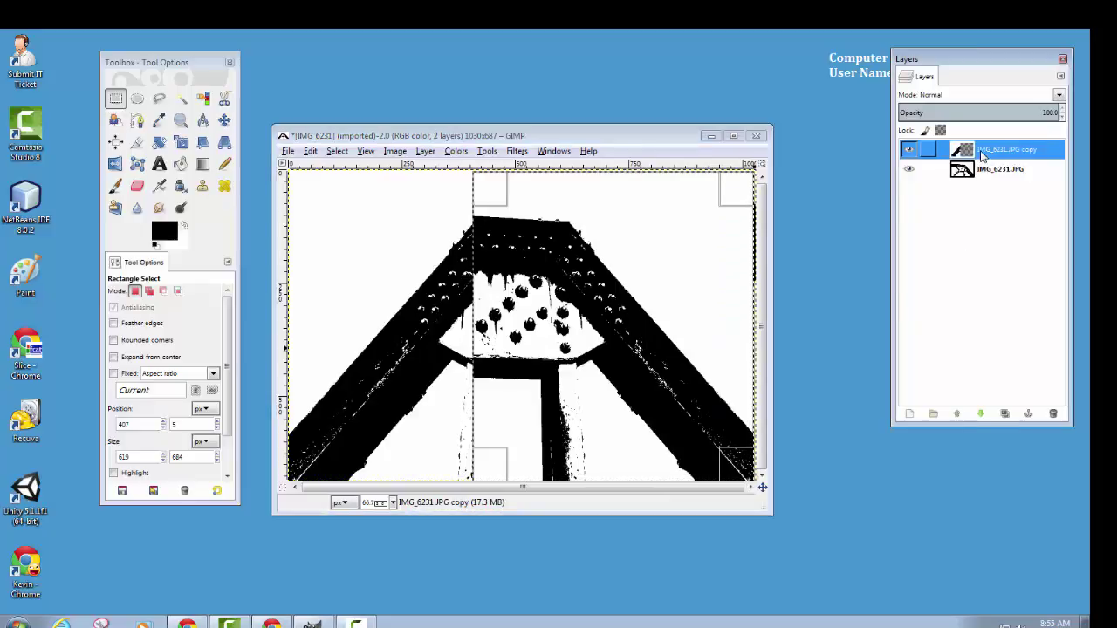
pyautogui.rightClick(981, 153)
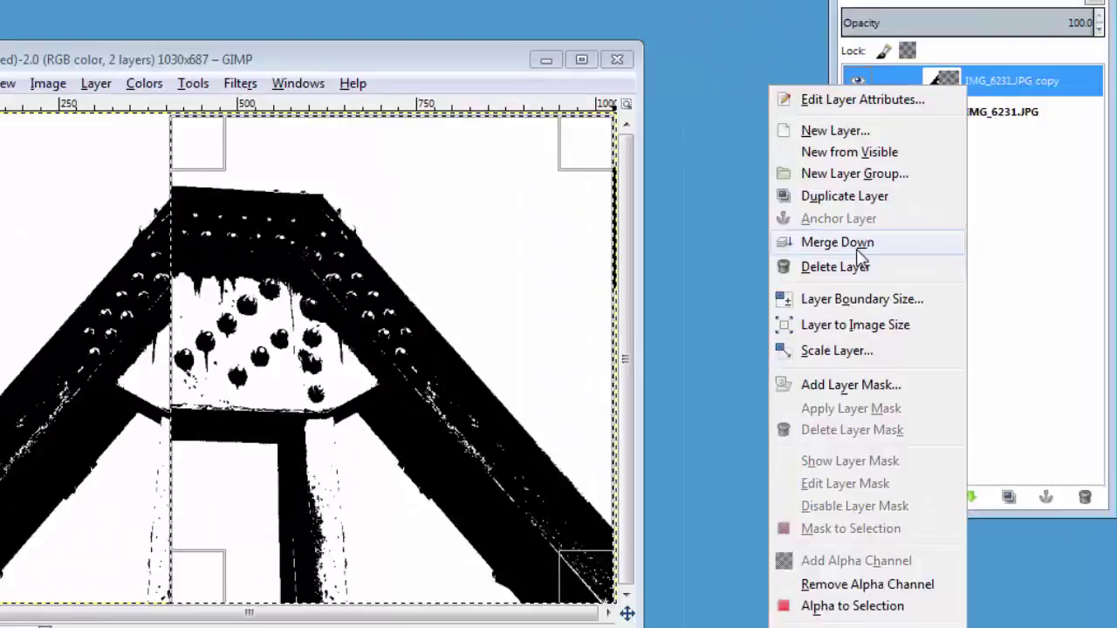
pyautogui.click(668, 209)
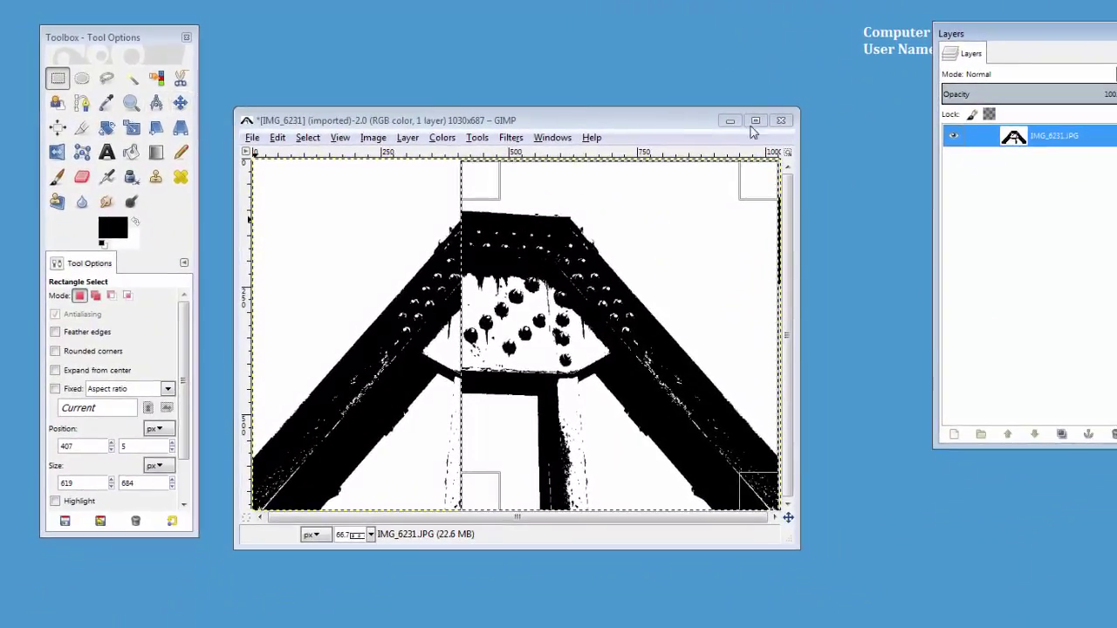
pyautogui.click(953, 137)
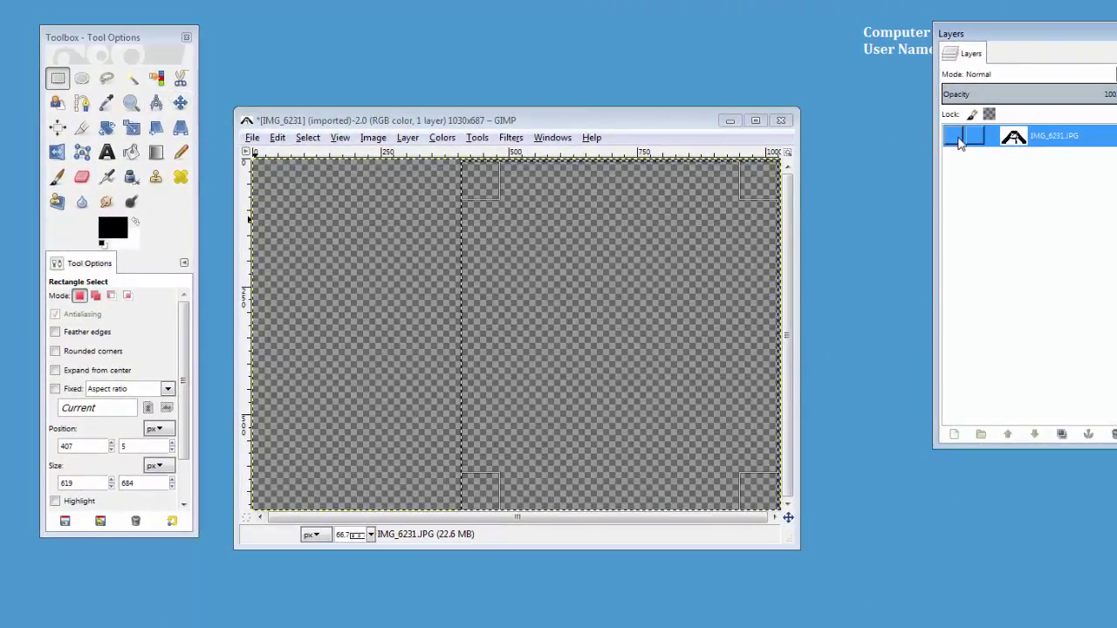
pyautogui.click(953, 136)
# Step: Deselect, duplicate the bridge layer, and flip the copy vertically
pyautogui.click(308, 137)
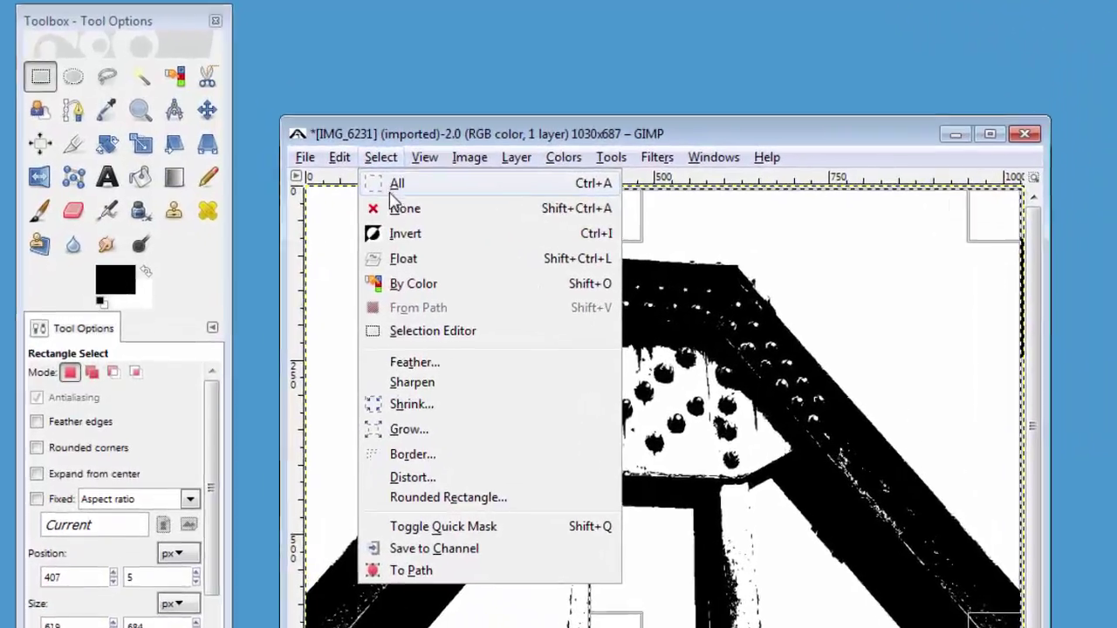
pyautogui.click(328, 178)
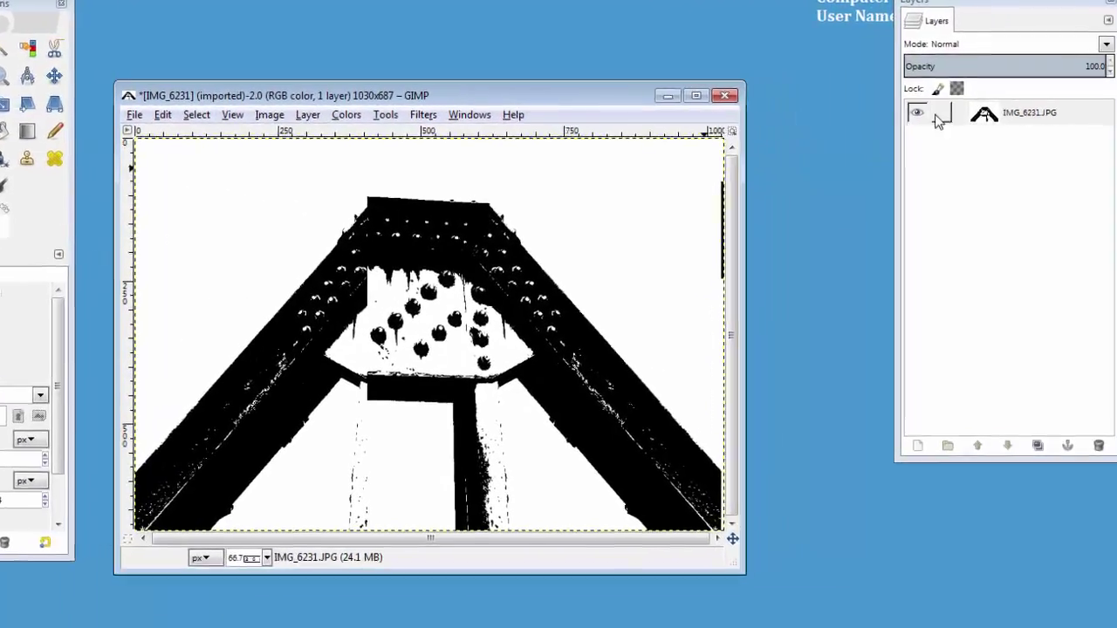
pyautogui.rightClick(1024, 107)
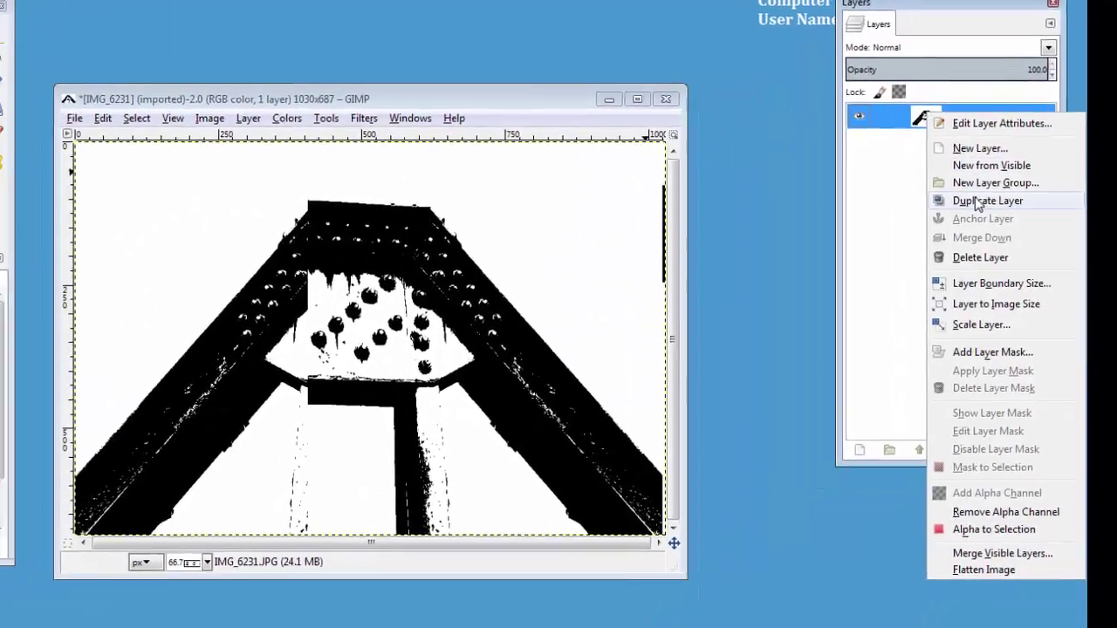
pyautogui.click(977, 202)
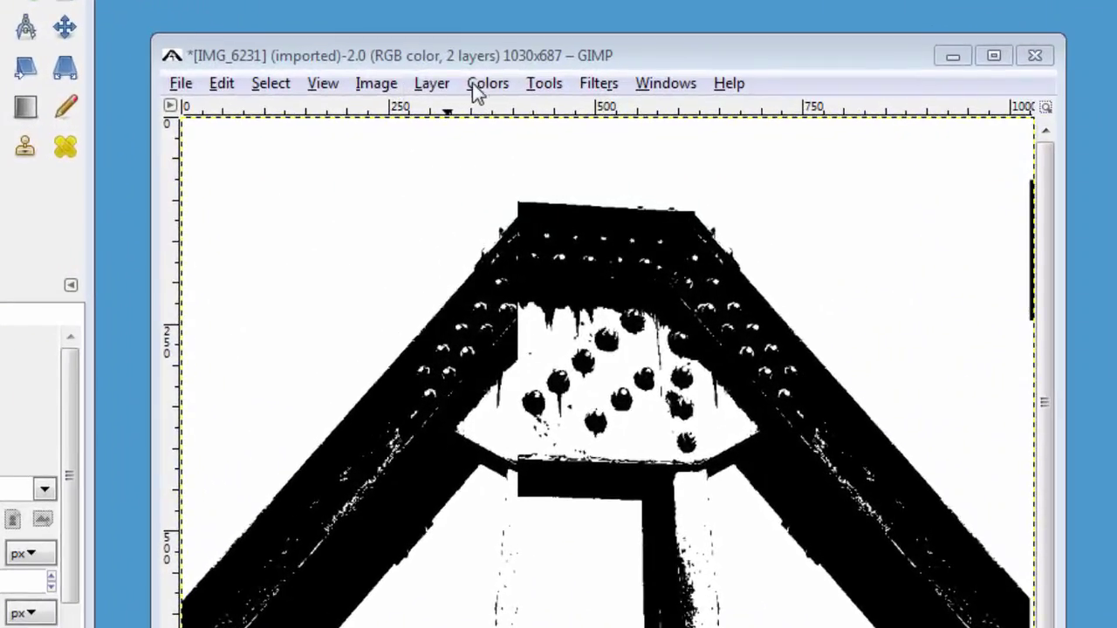
pyautogui.click(436, 84)
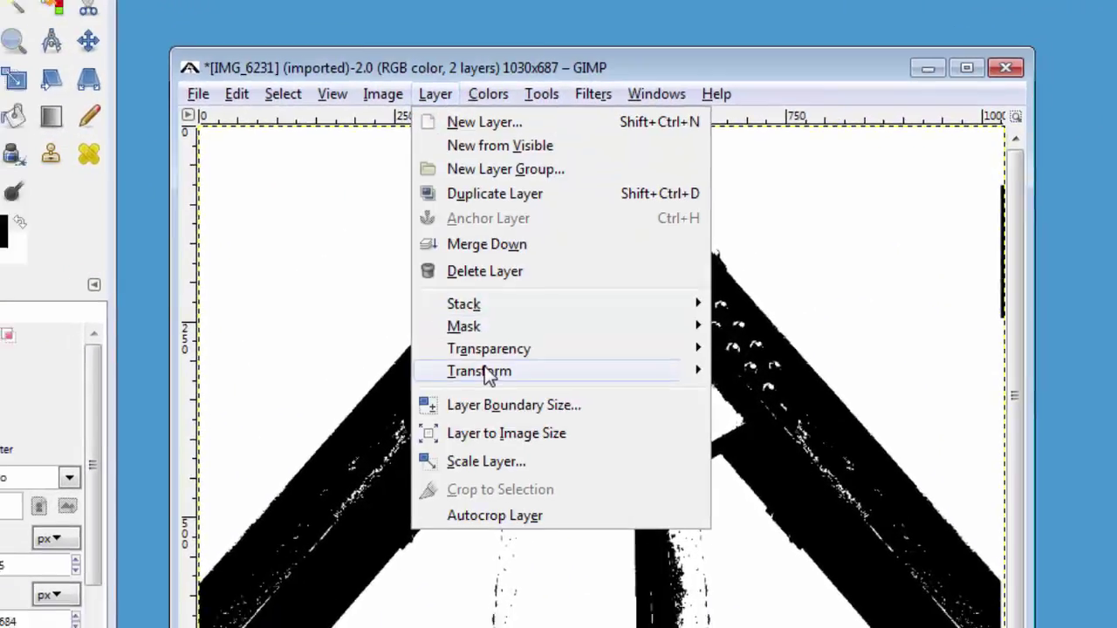
pyautogui.moveTo(513, 379)
pyautogui.click(724, 375)
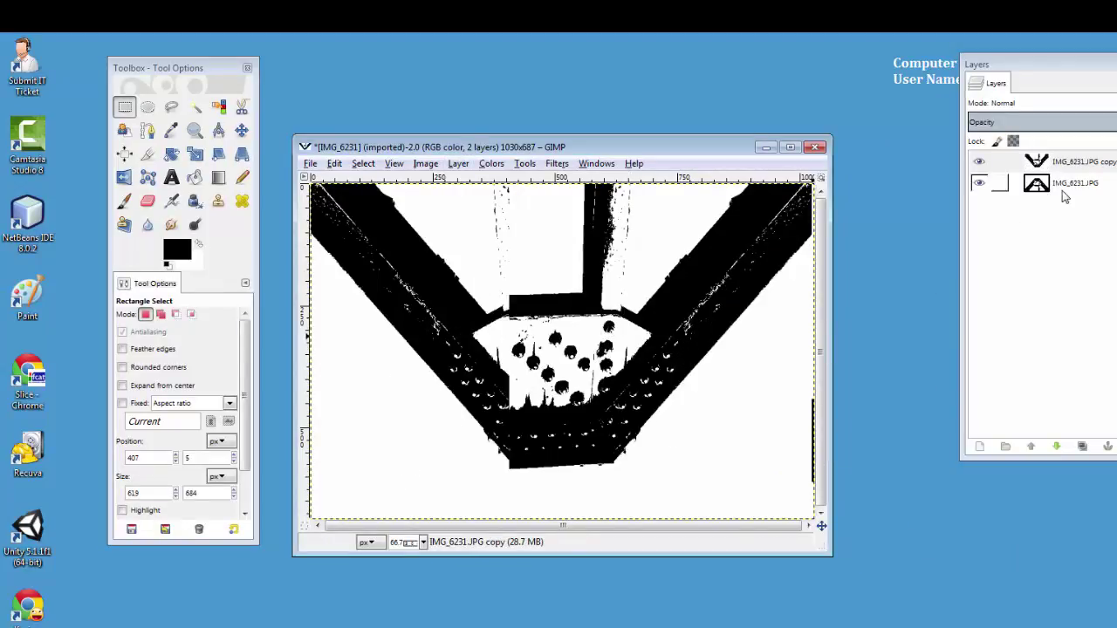
# Step: Delete the lower half of the copy, deselect, and merge it down
pyautogui.click(1060, 161)
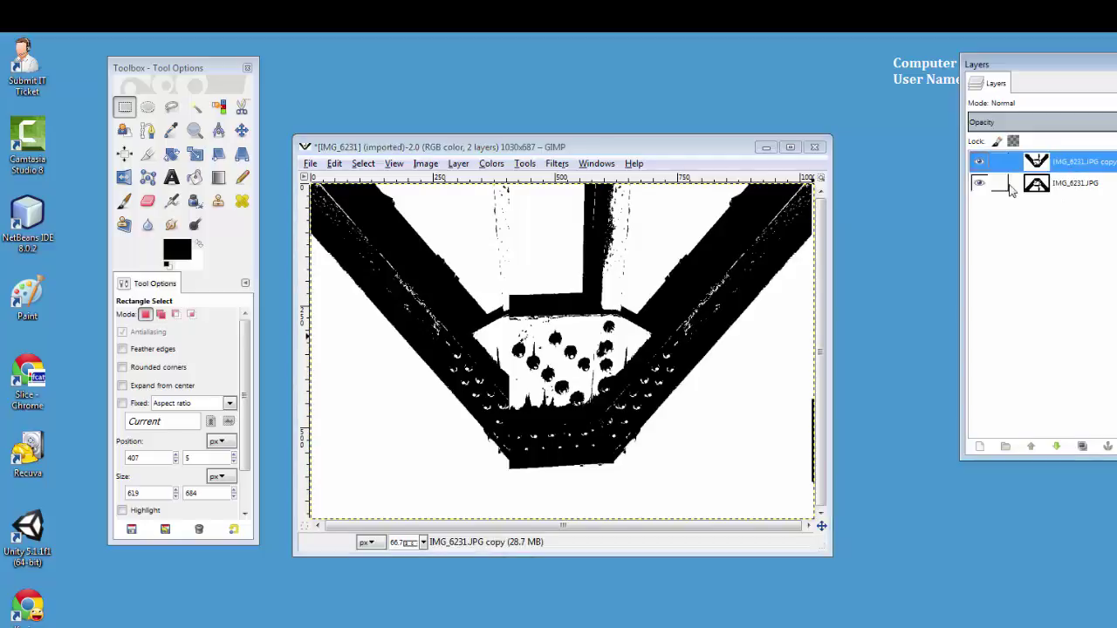
pyautogui.click(123, 110)
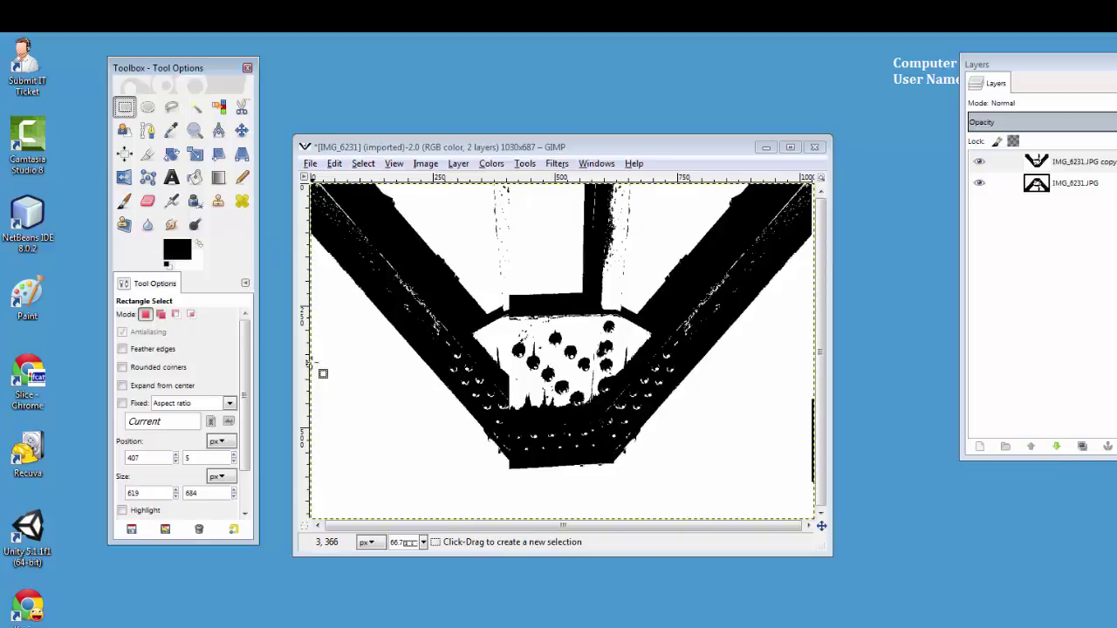
pyautogui.moveTo(313, 362); pyautogui.dragTo(817, 538)
pyautogui.press('Delete')
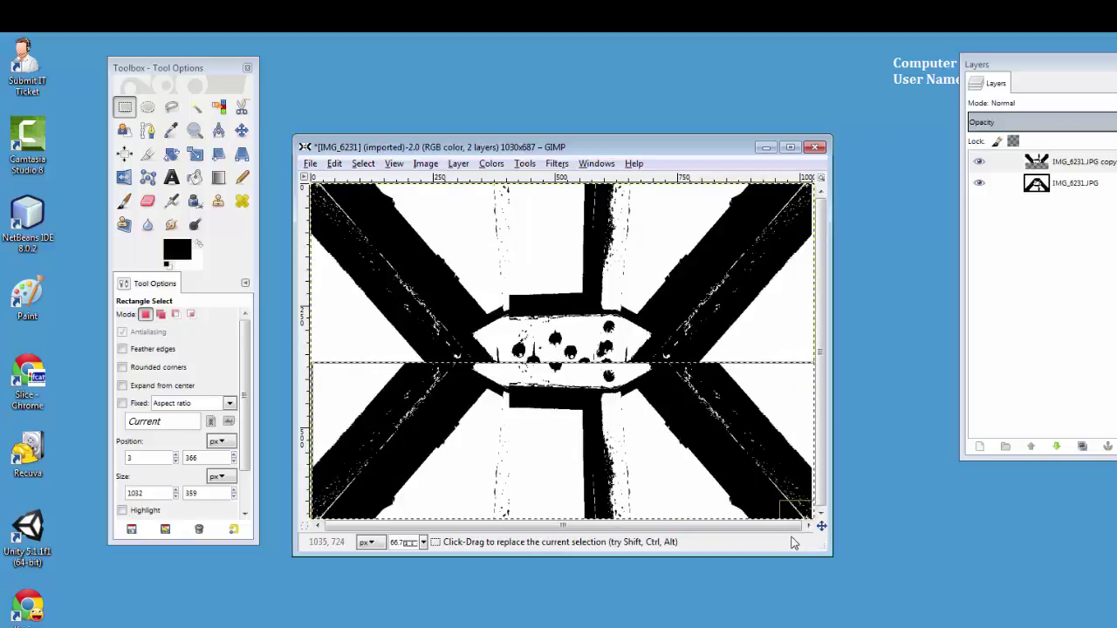
pyautogui.click(357, 166)
pyautogui.click(376, 197)
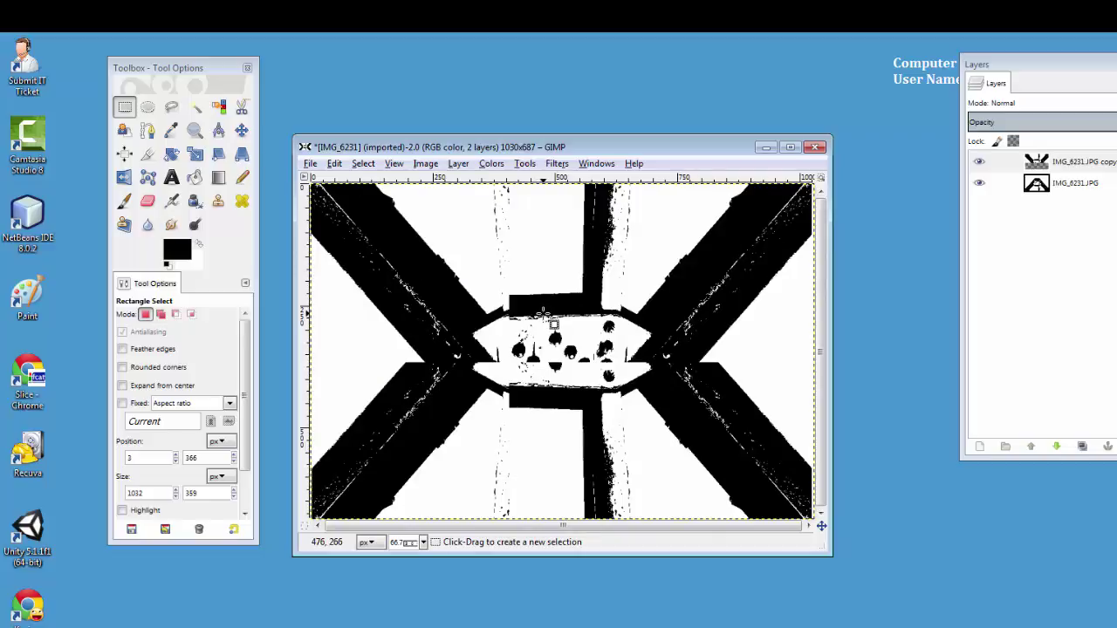
pyautogui.rightClick(1061, 164)
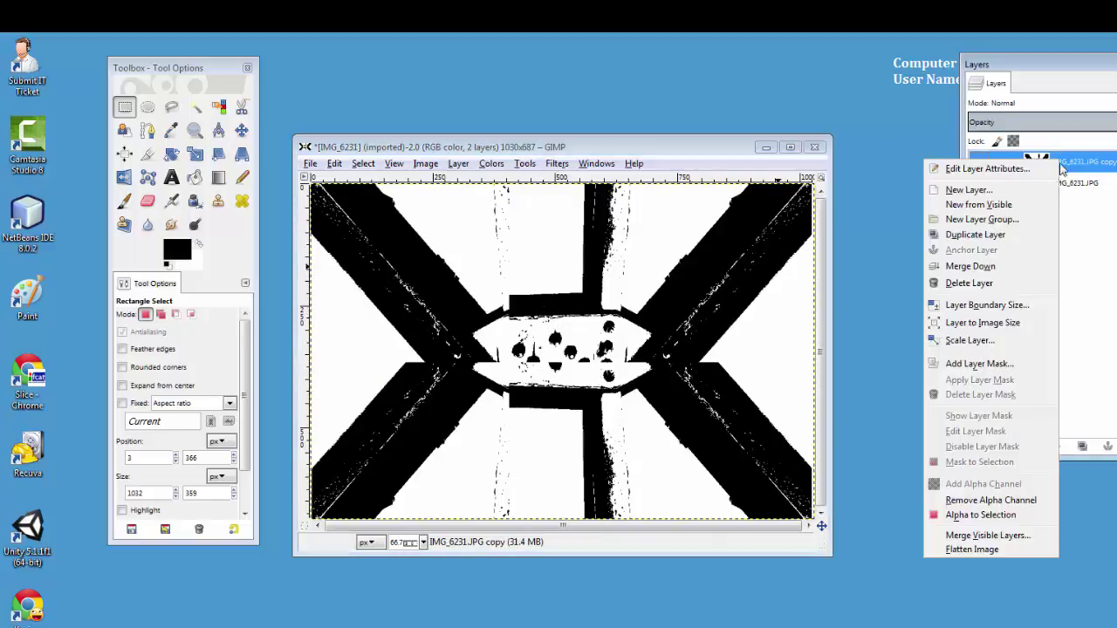
pyautogui.click(982, 266)
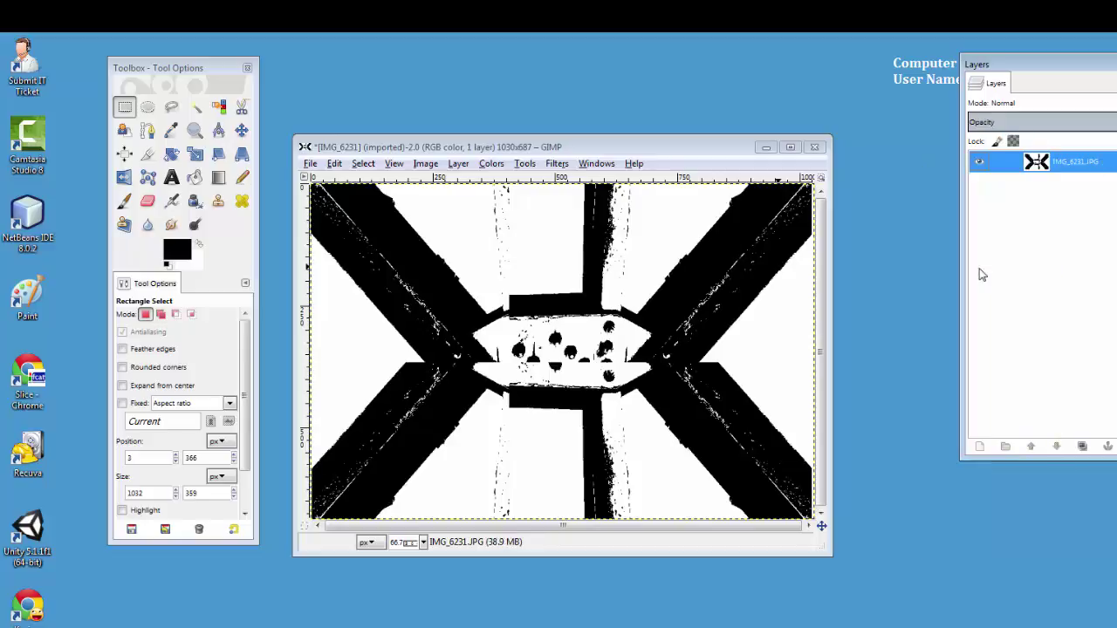
# Step: Duplicate the X-shaped layer, discard a trial ellipse selection, and make the copy active
pyautogui.rightClick(1048, 175)
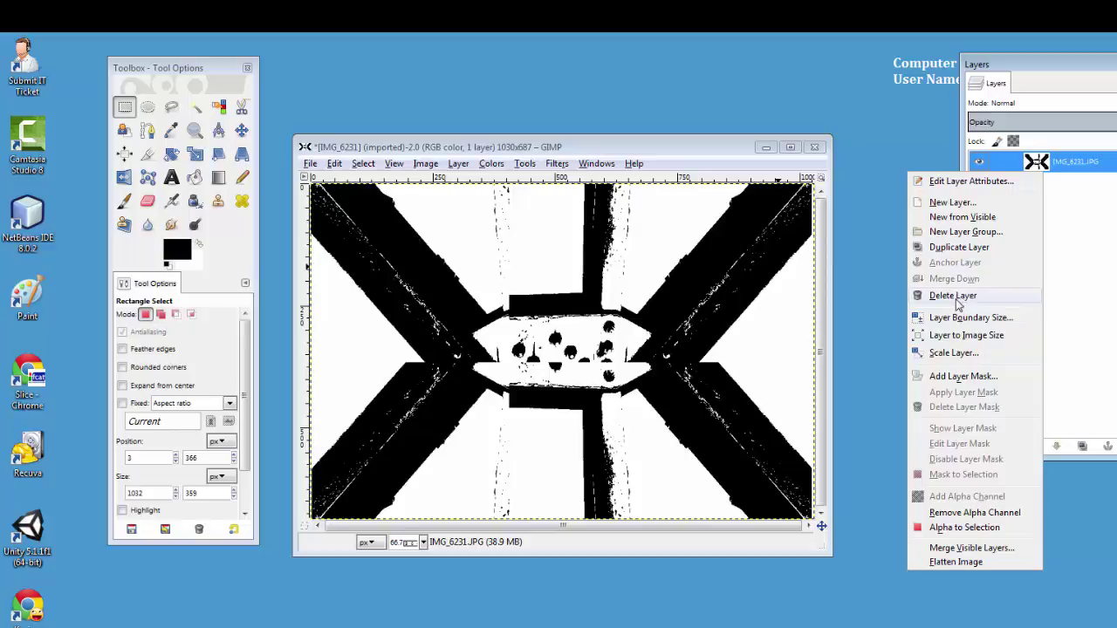
pyautogui.click(958, 248)
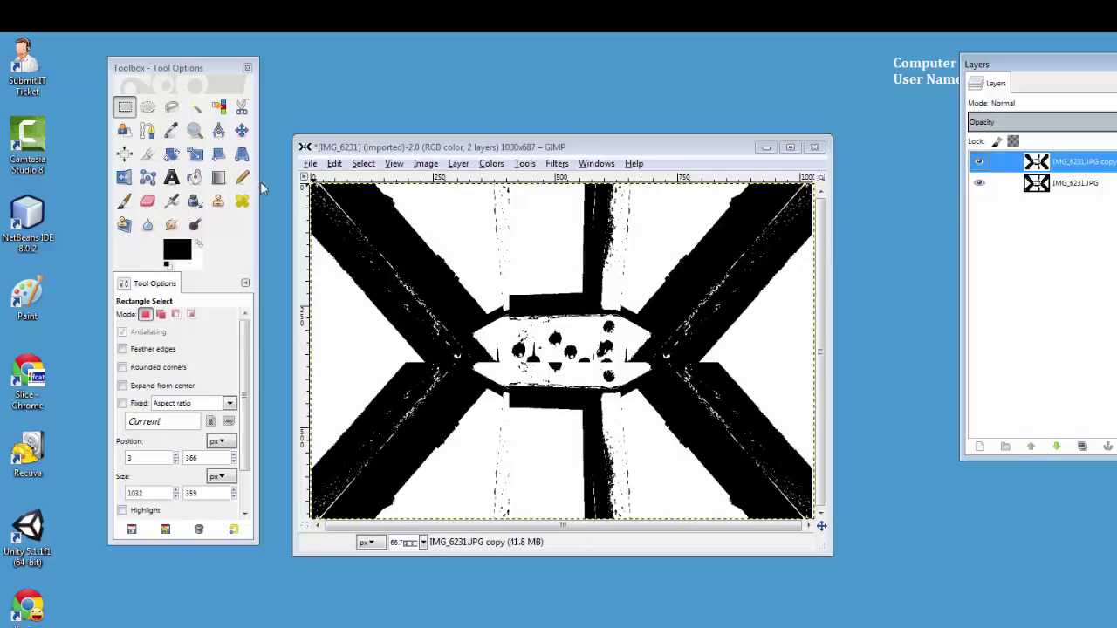
pyautogui.click(147, 106)
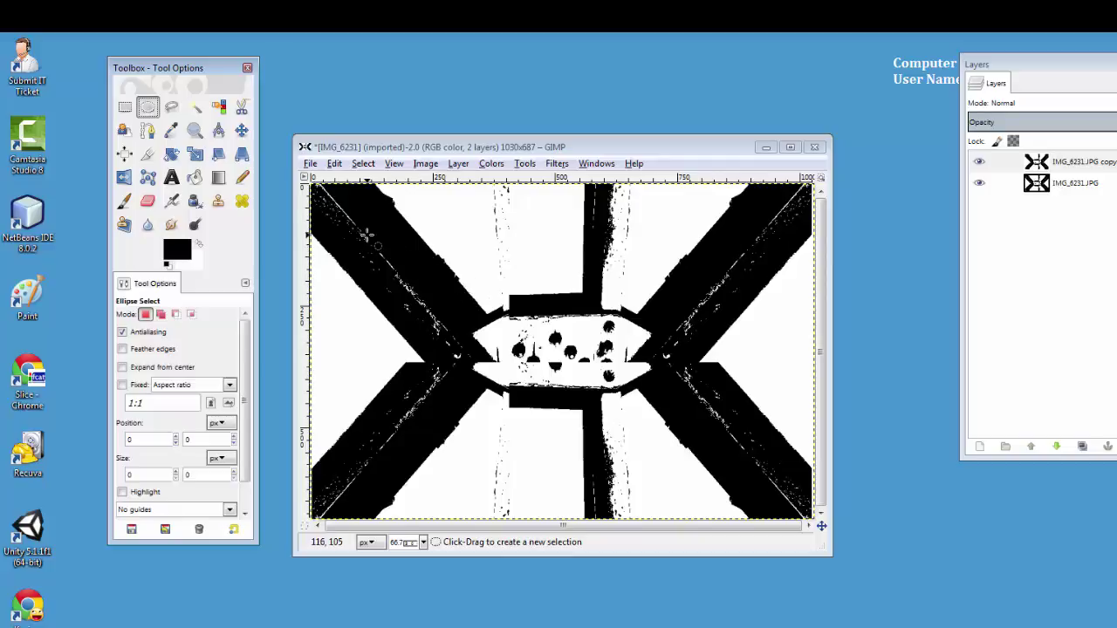
pyautogui.moveTo(357, 273); pyautogui.dragTo(576, 429)
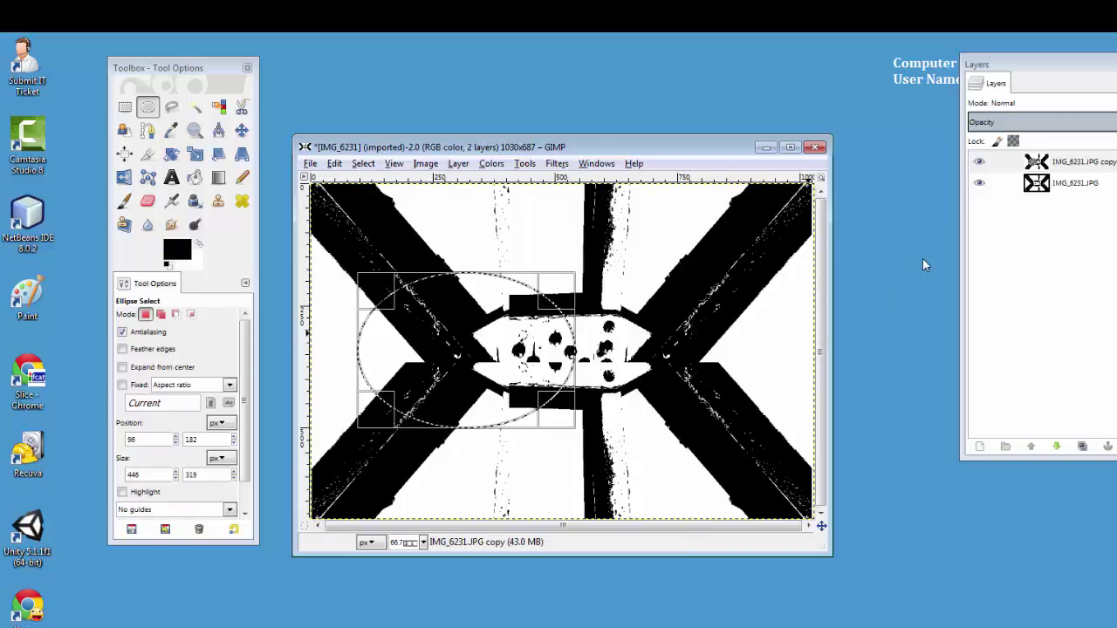
pyautogui.press('ctrl')
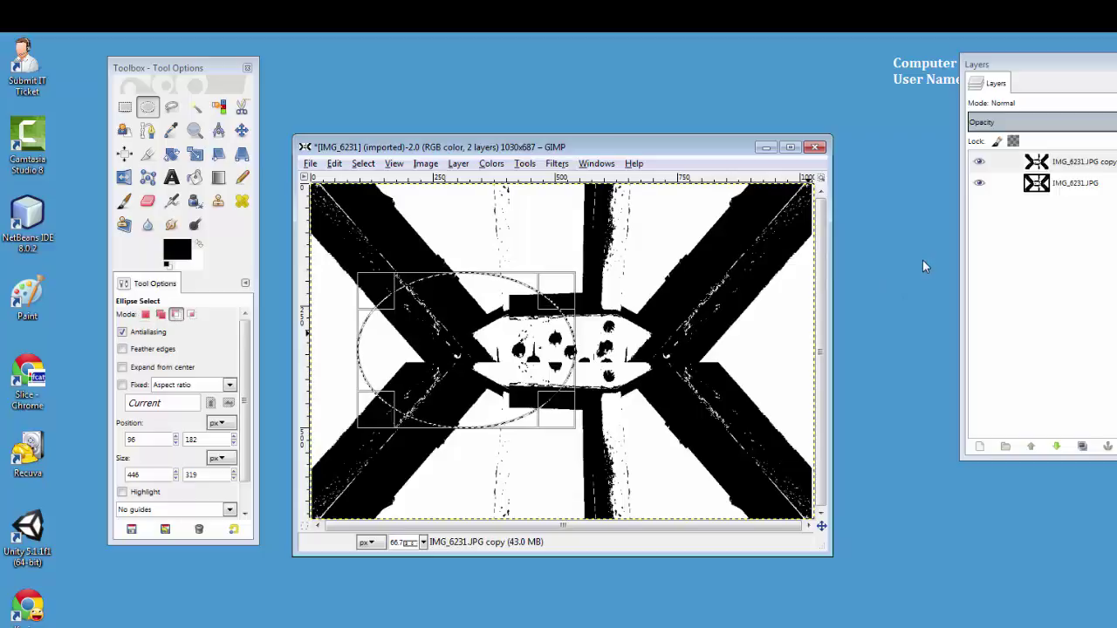
pyautogui.click(375, 166)
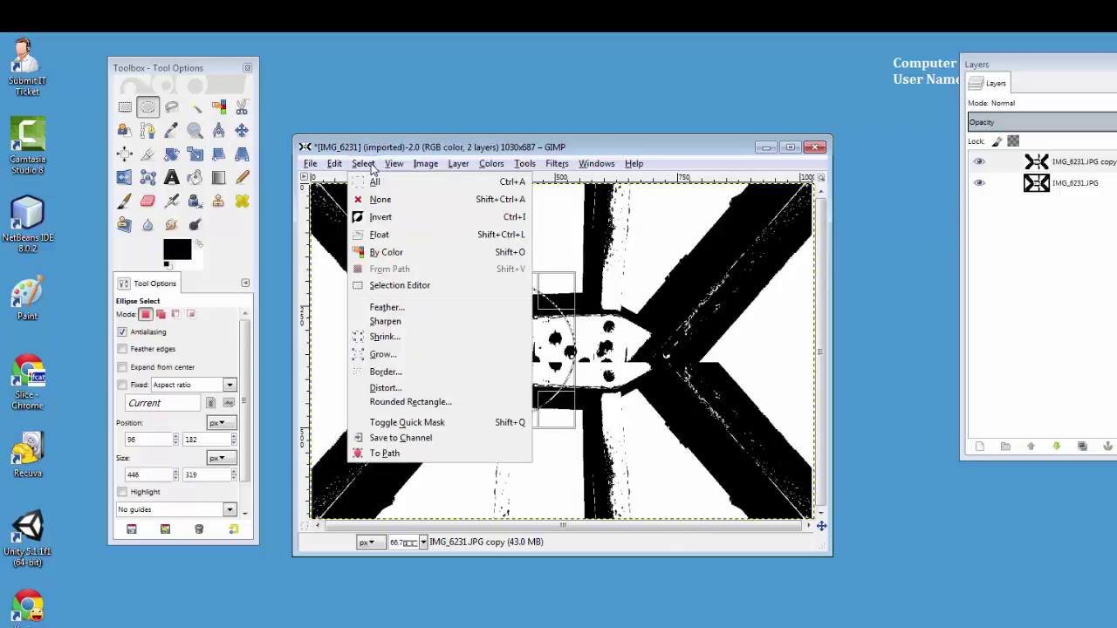
pyautogui.click(376, 200)
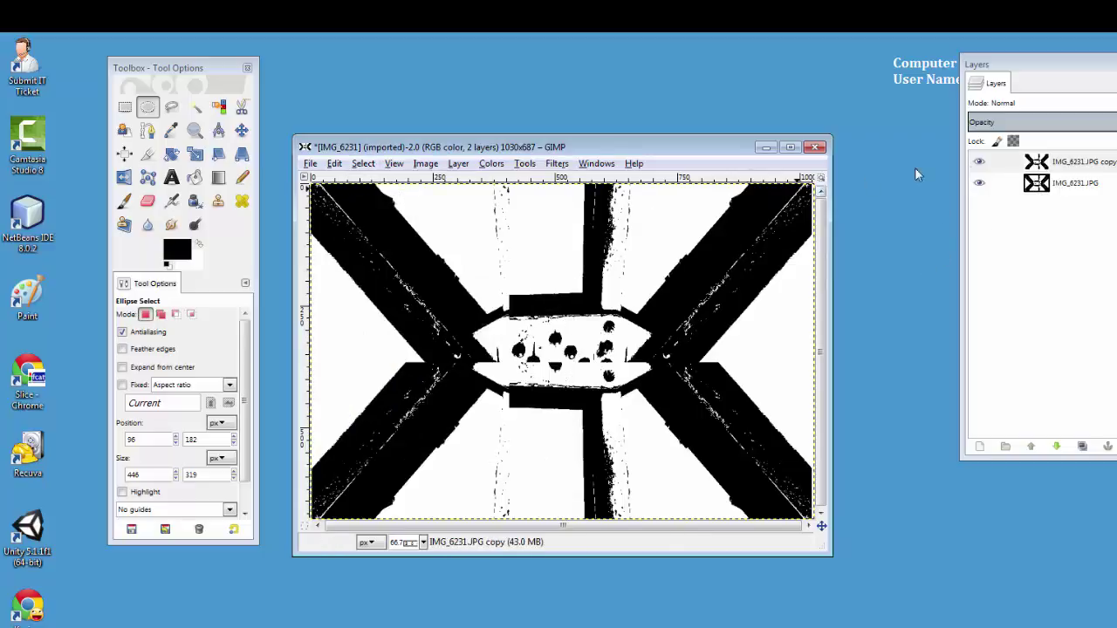
pyautogui.click(1048, 167)
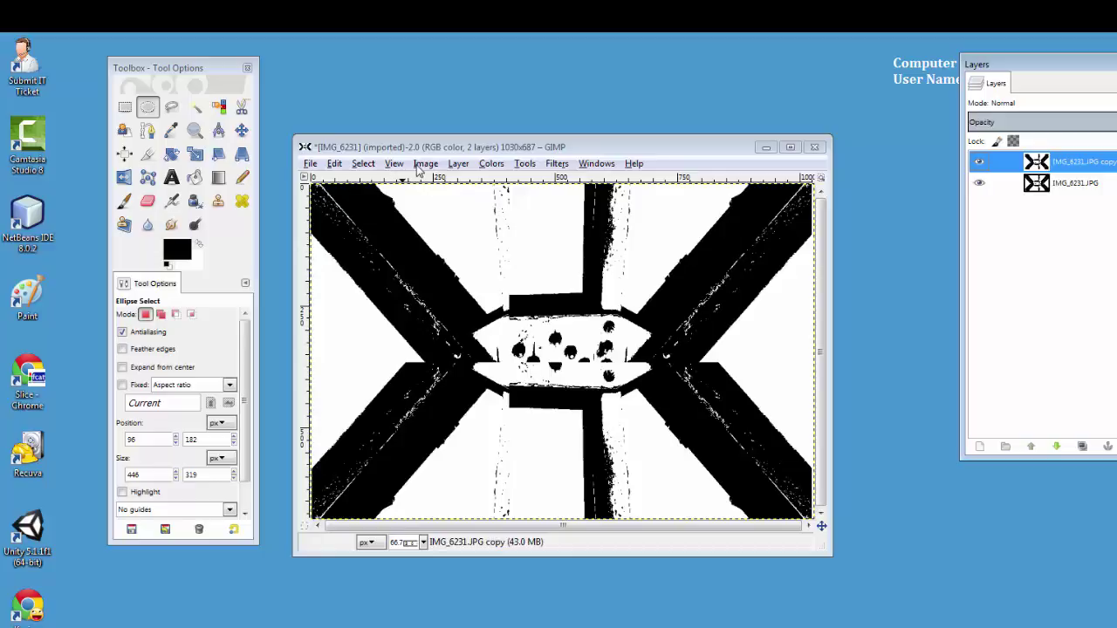
# Step: Rotate the copy layer 90° clockwise so a vertical truss crosses the X
pyautogui.click(458, 164)
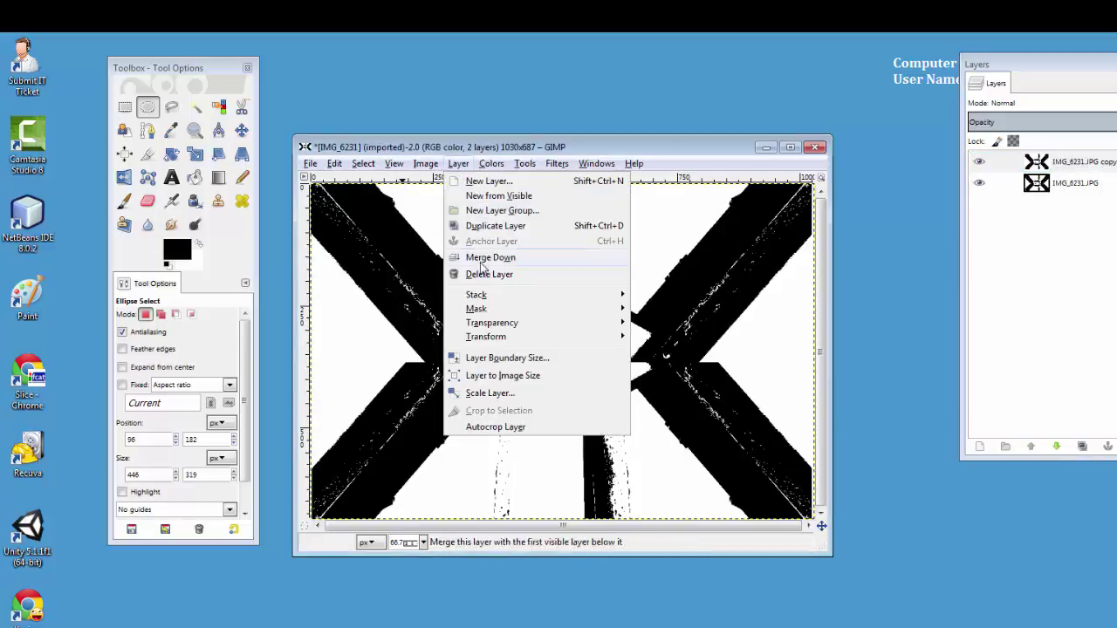
pyautogui.moveTo(489, 342)
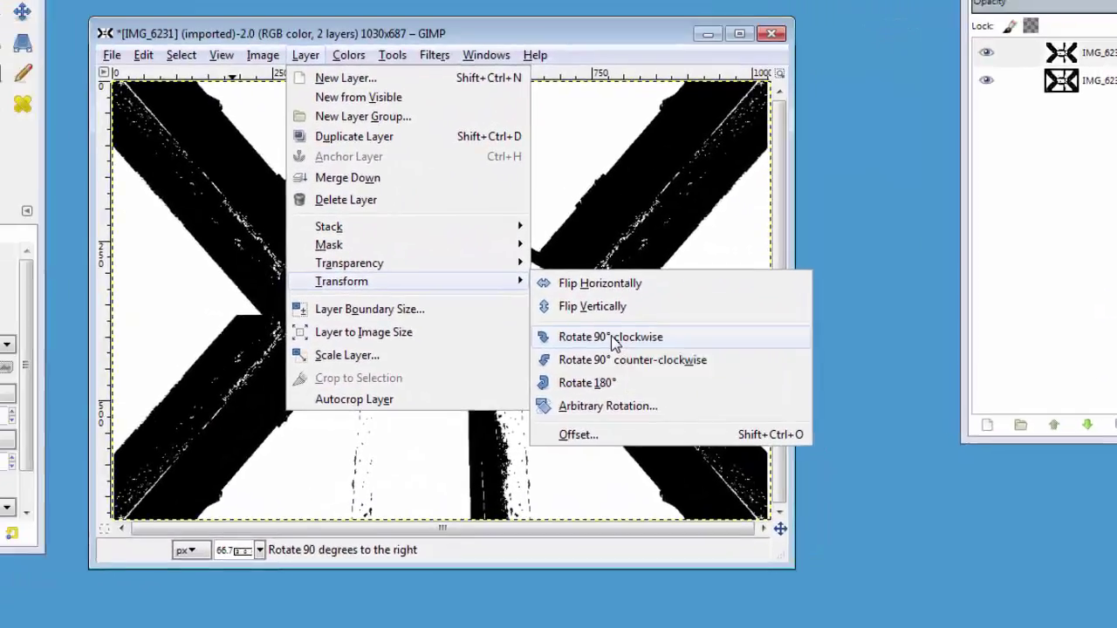
pyautogui.click(613, 343)
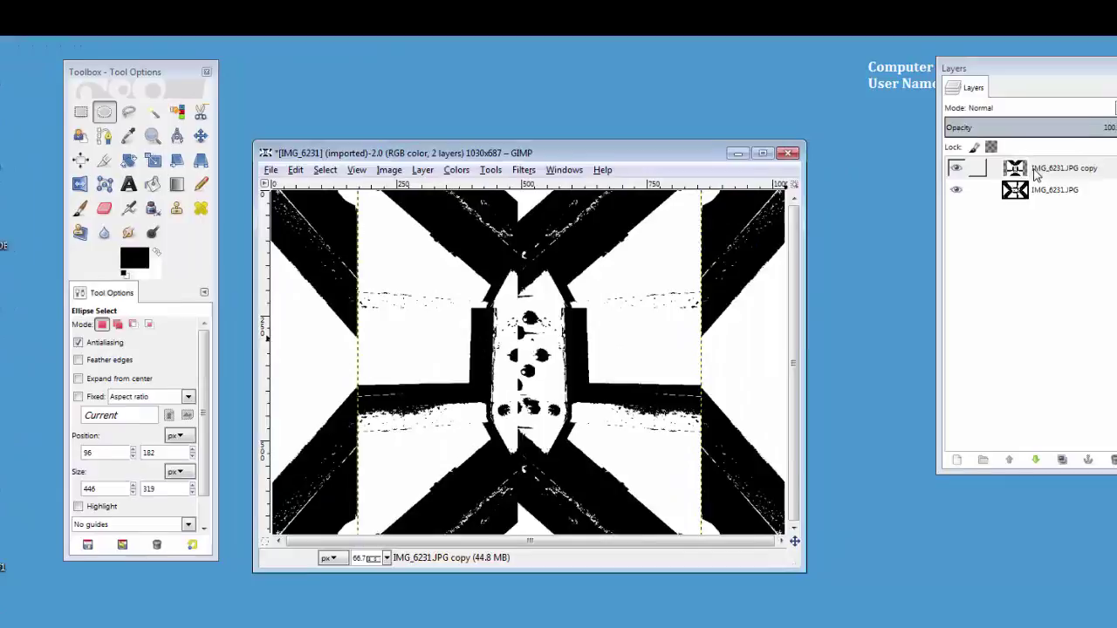
pyautogui.rightClick(1095, 184)
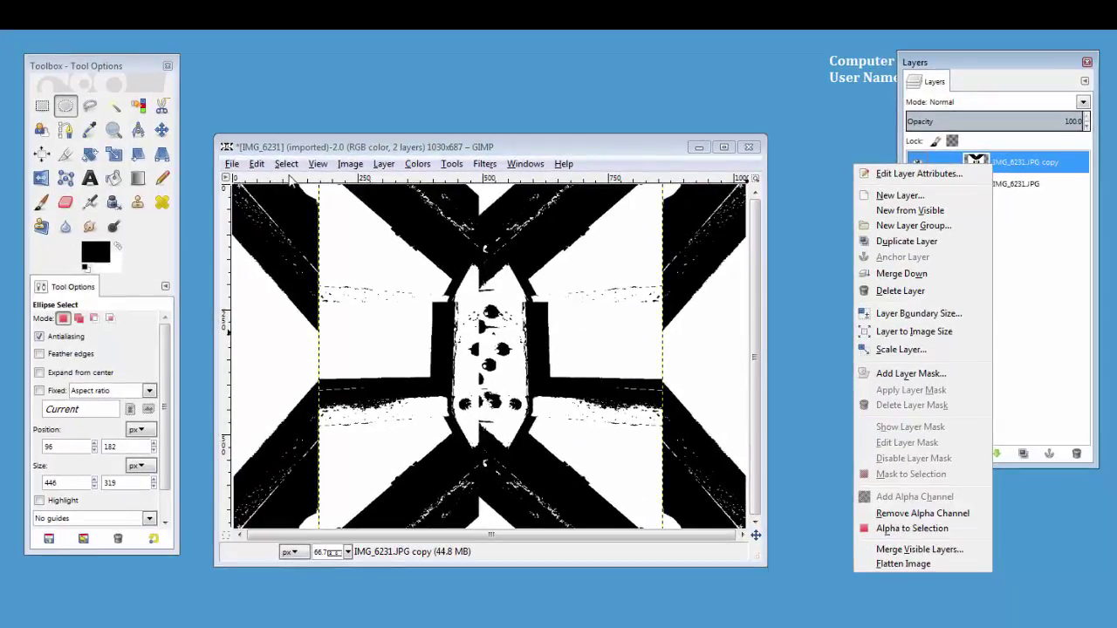
# Step: Clear an oval around the central hub on the copy layer, then select none
pyautogui.click(46, 111)
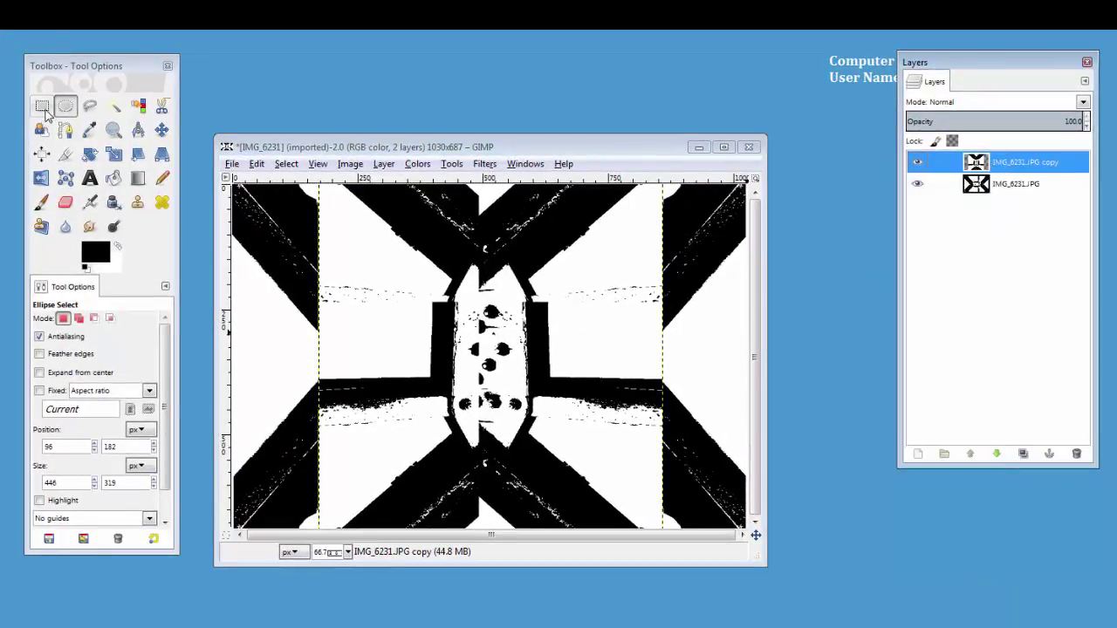
pyautogui.click(65, 105)
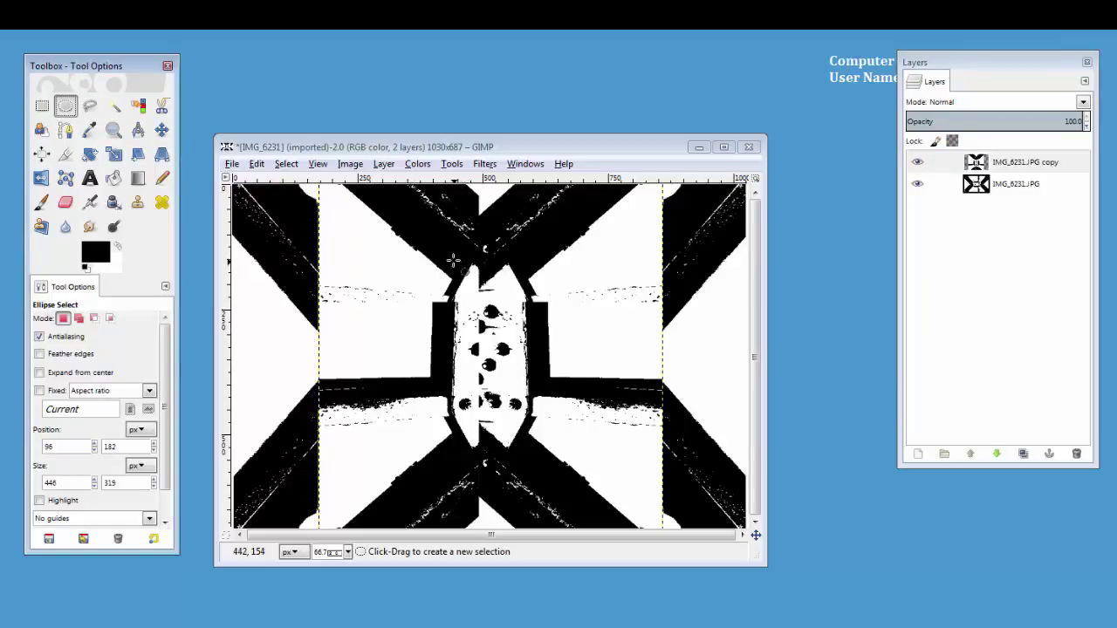
pyautogui.click(938, 162)
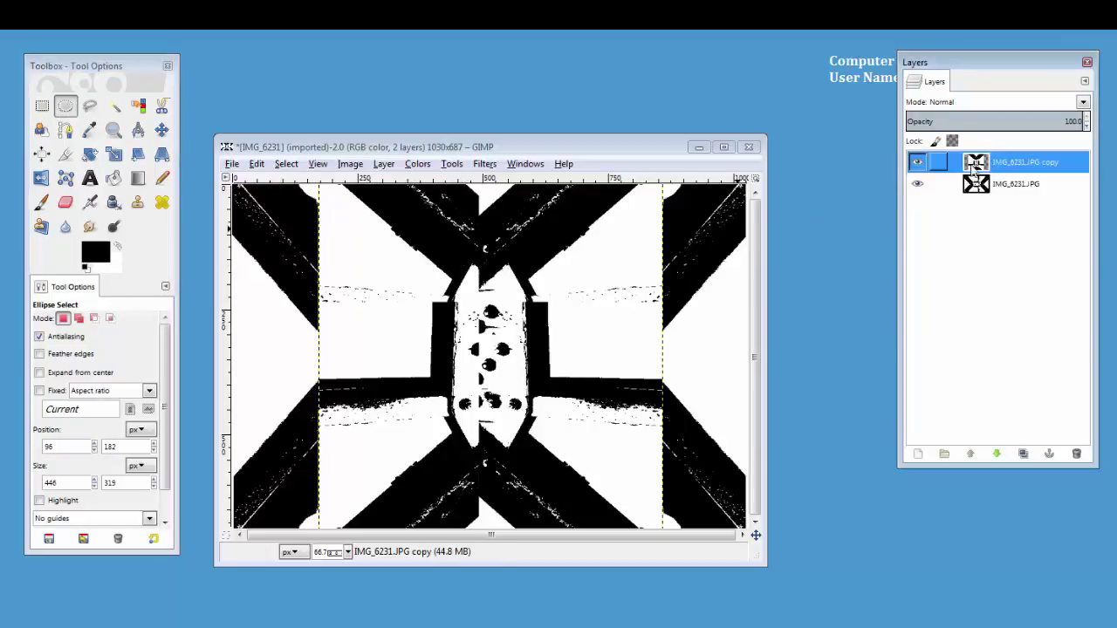
pyautogui.moveTo(421, 255); pyautogui.dragTo(560, 462)
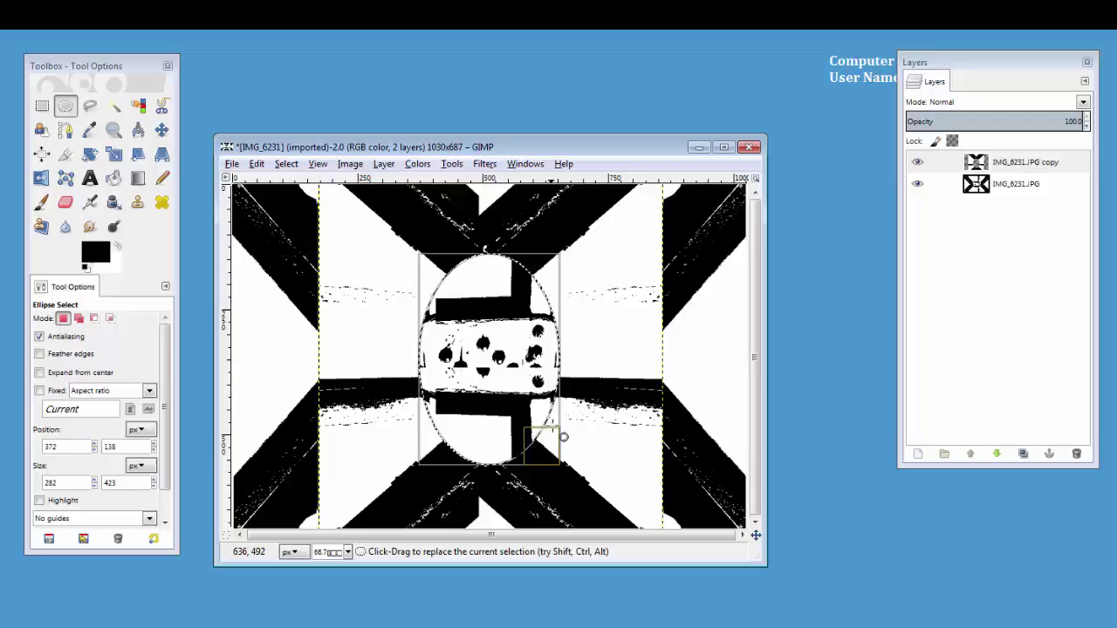
pyautogui.click(286, 163)
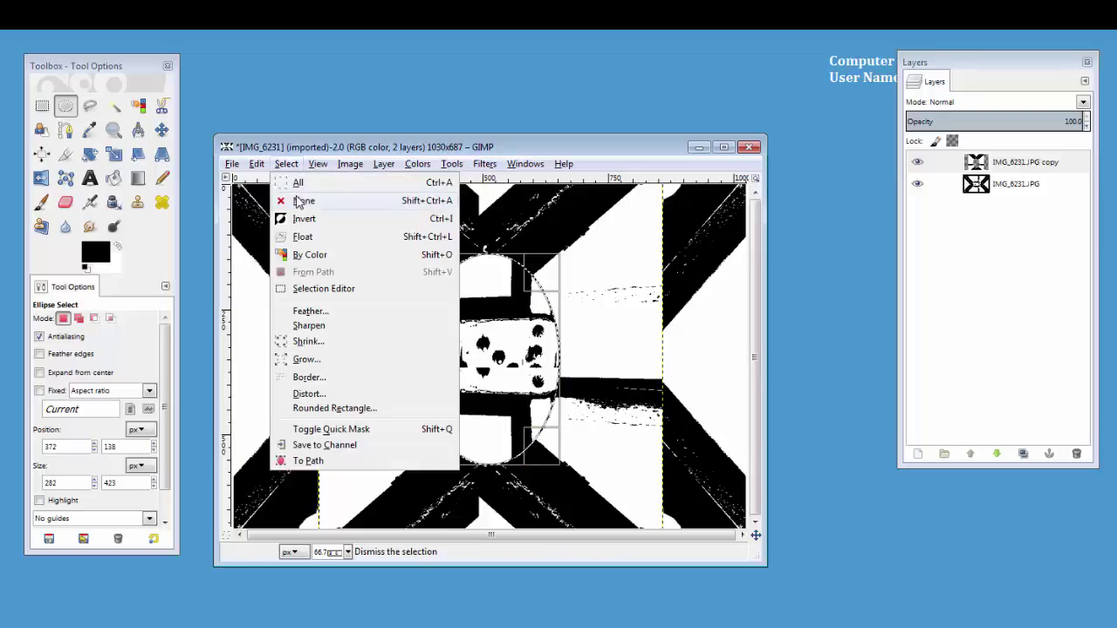
pyautogui.click(302, 200)
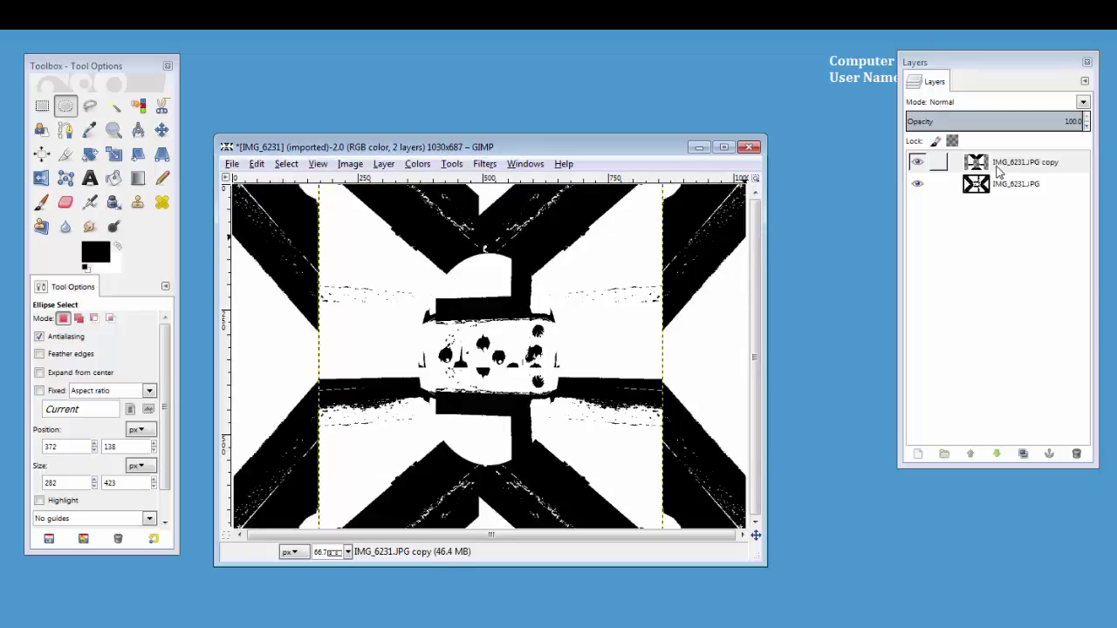
# Step: Delete a thin horizontal band across the copy's middle, then merge it down into the original
pyautogui.click(42, 106)
pyautogui.moveTo(241, 336); pyautogui.dragTo(744, 356)
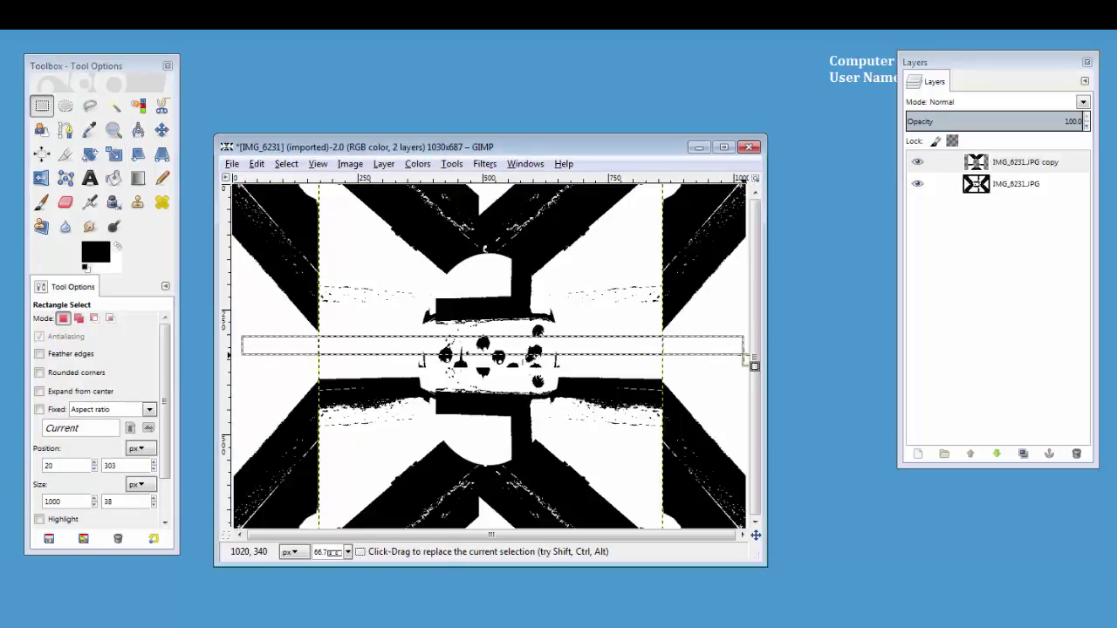
pyautogui.press('Delete')
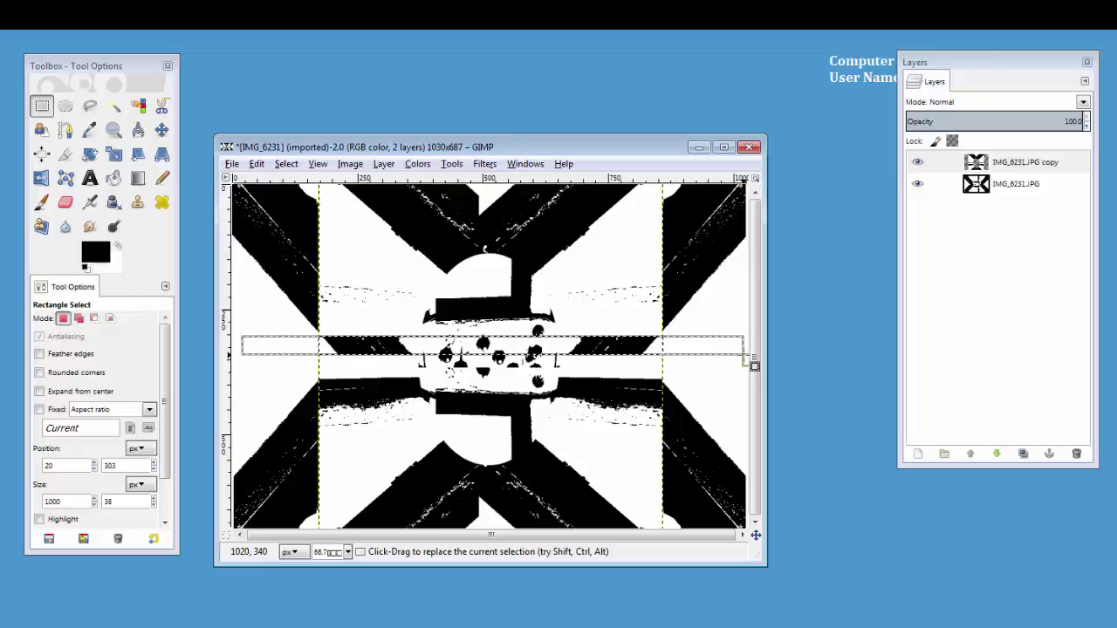
pyautogui.click(285, 164)
pyautogui.click(285, 202)
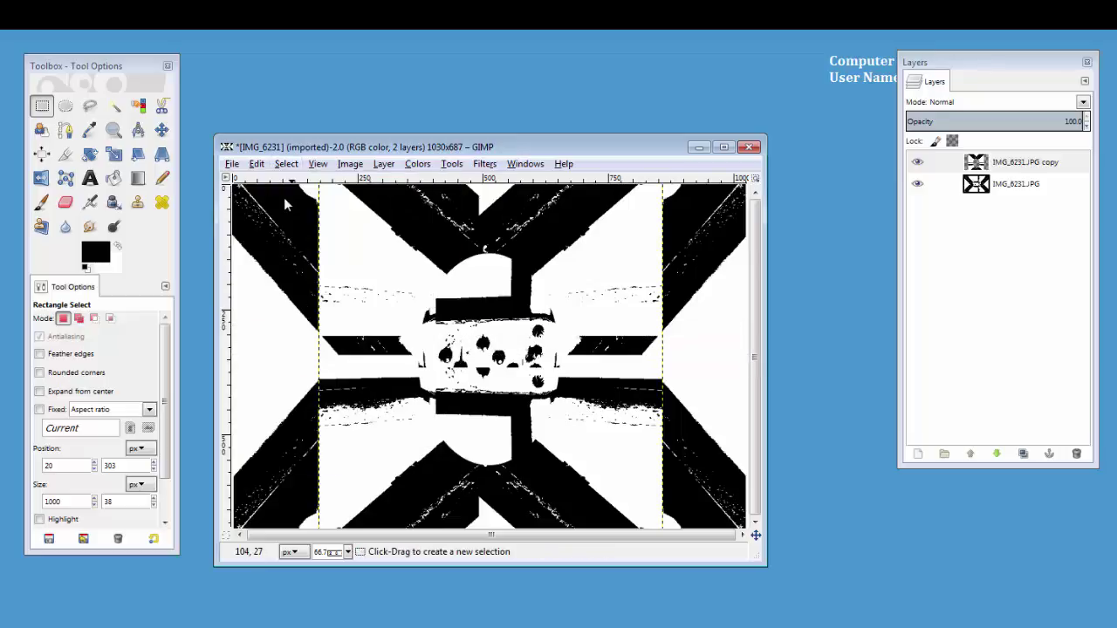
pyautogui.rightClick(995, 164)
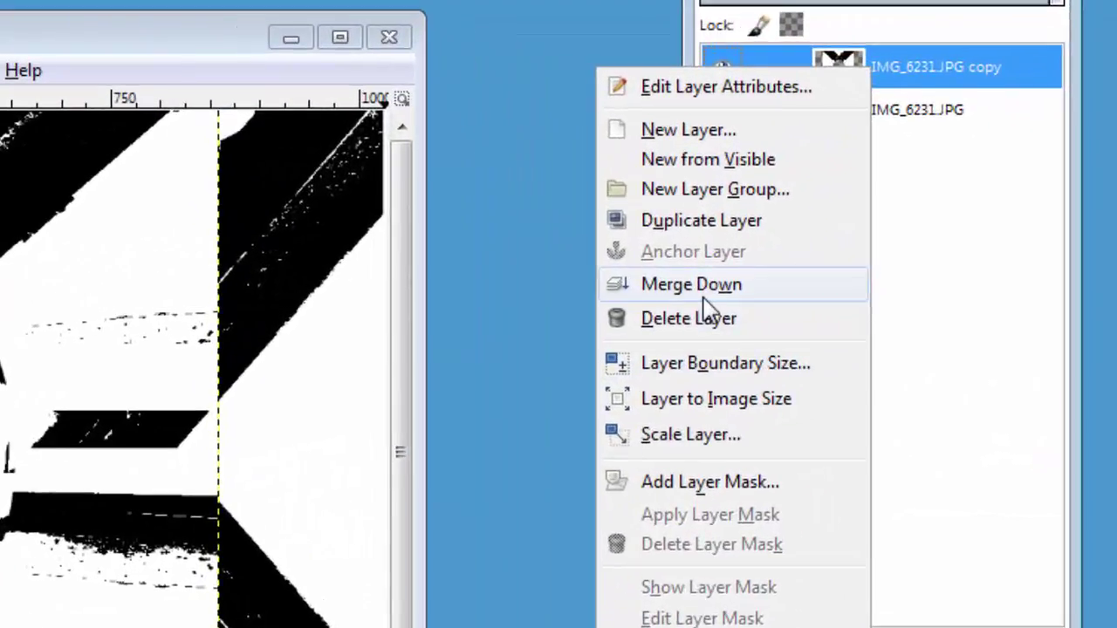
pyautogui.click(863, 275)
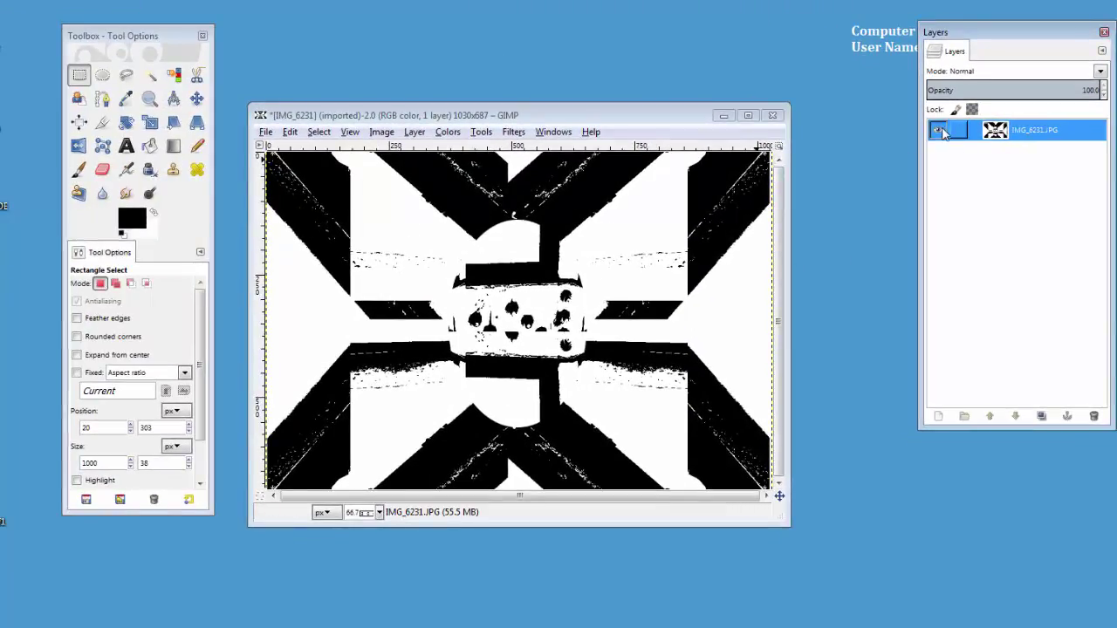
# Step: Bucket-fill the upper white regions with red
pyautogui.click(939, 130)
pyautogui.click(939, 130)
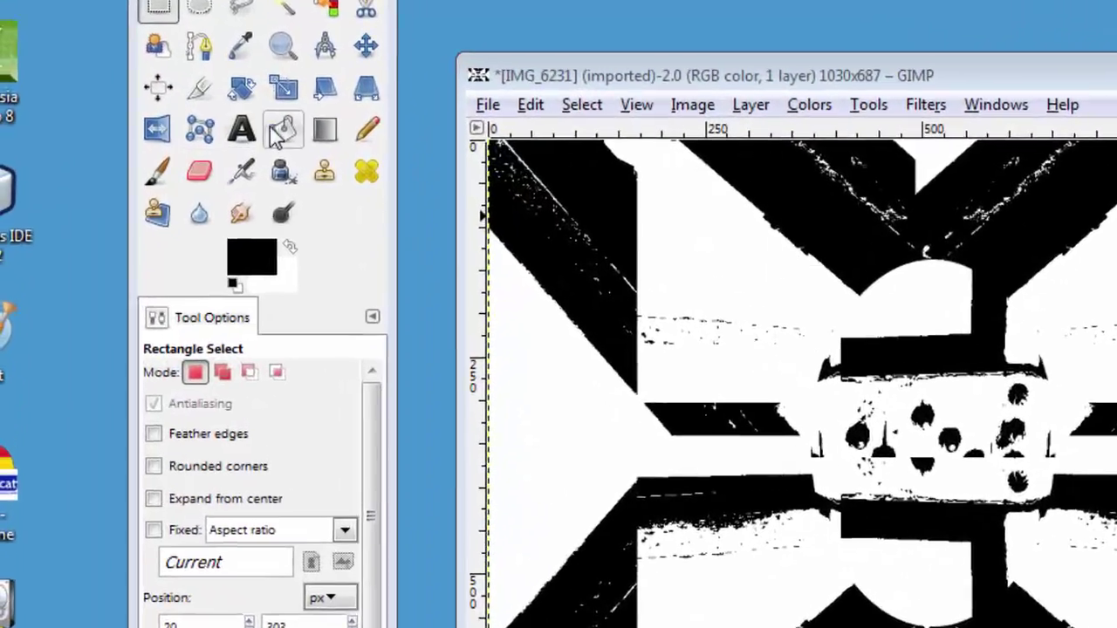
pyautogui.click(279, 132)
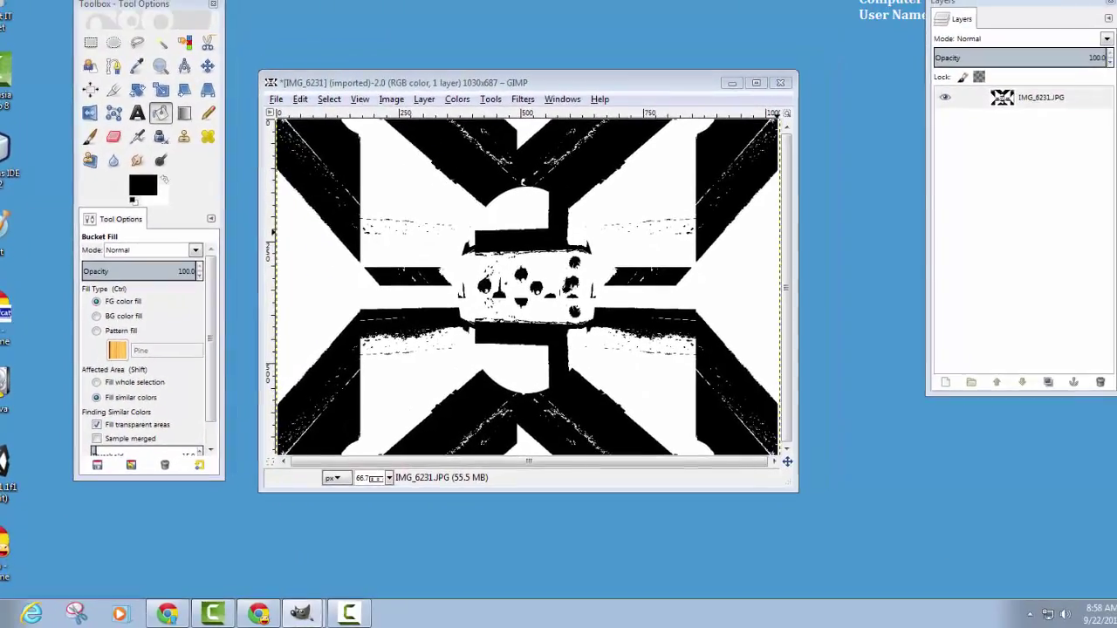
pyautogui.click(193, 182)
pyautogui.click(830, 356)
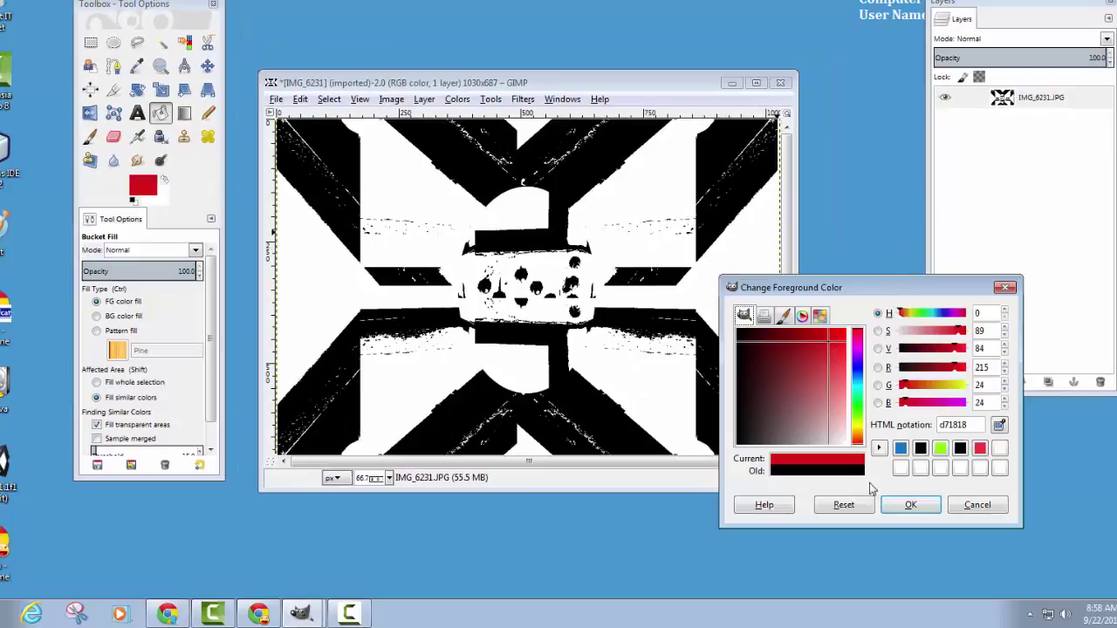
pyautogui.click(910, 505)
pyautogui.click(625, 234)
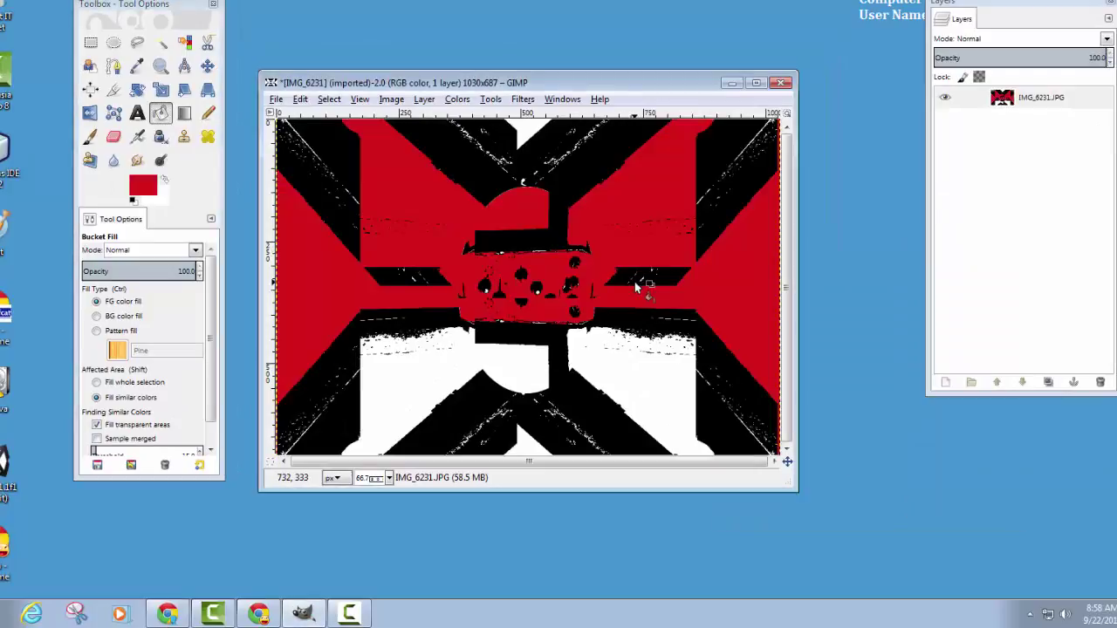
# Step: Bucket-fill the lower-right, lower-left and top white regions mint green
pyautogui.click(155, 185)
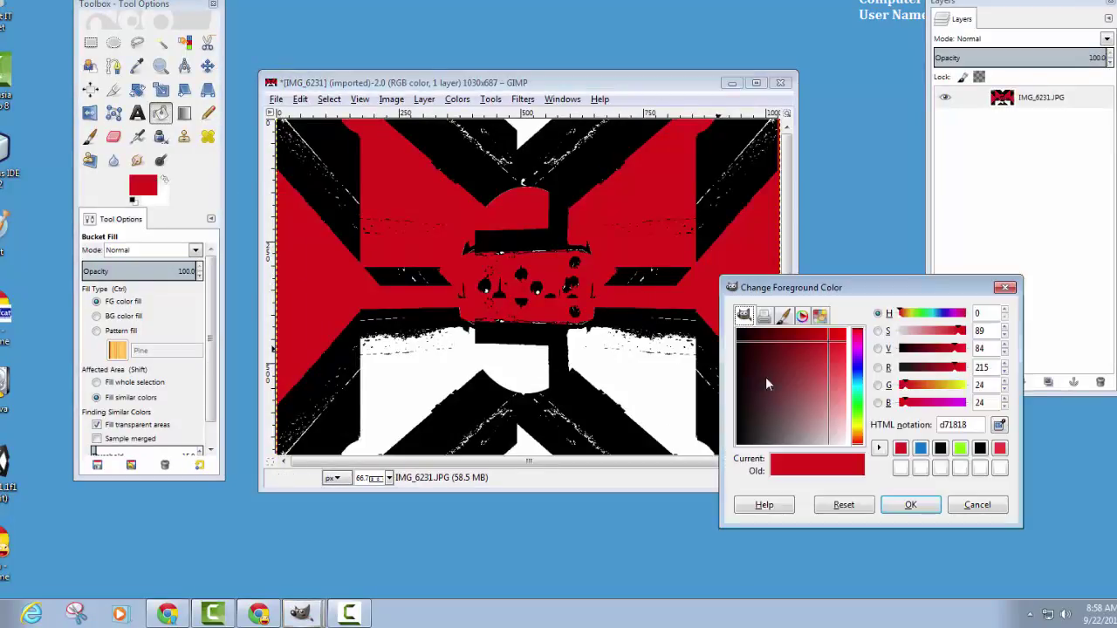
pyautogui.click(861, 399)
pyautogui.click(831, 387)
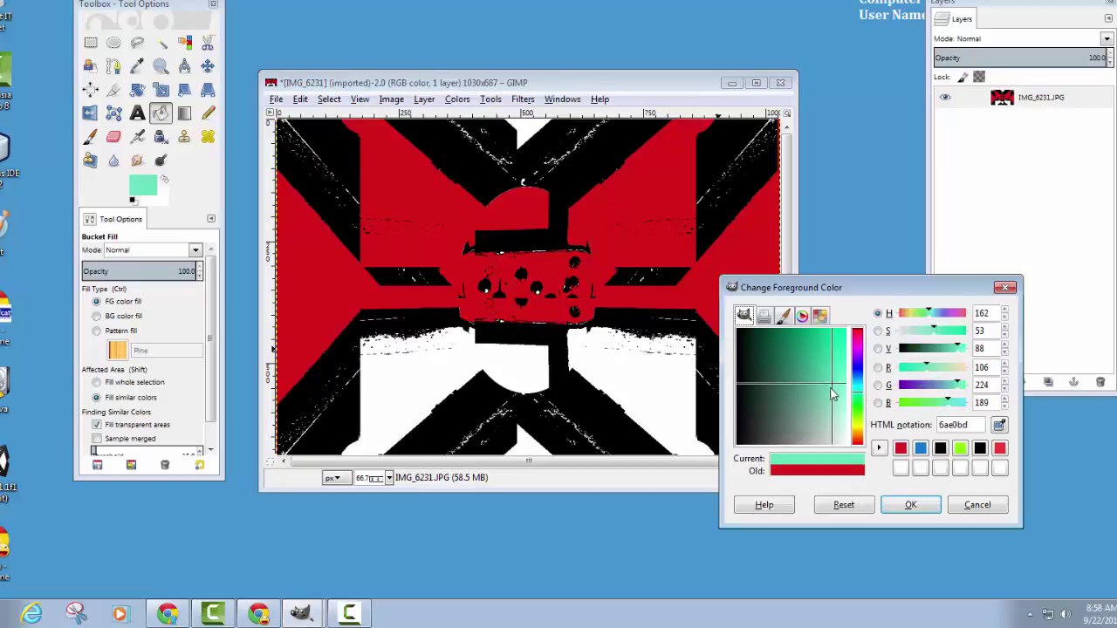
pyautogui.click(911, 505)
pyautogui.click(661, 389)
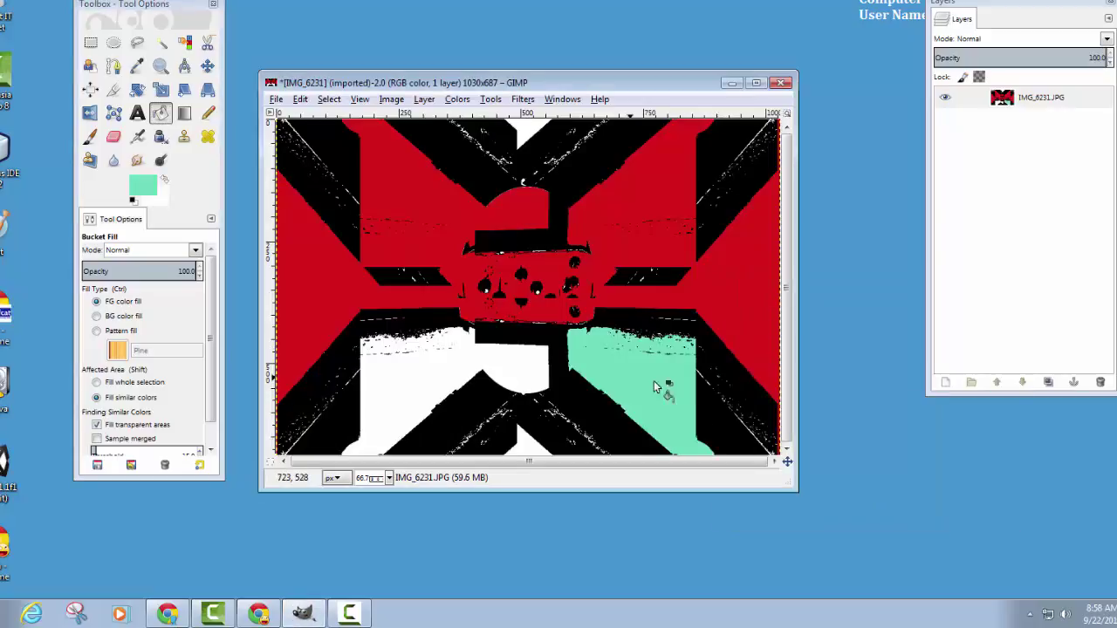
pyautogui.click(407, 374)
pyautogui.click(533, 133)
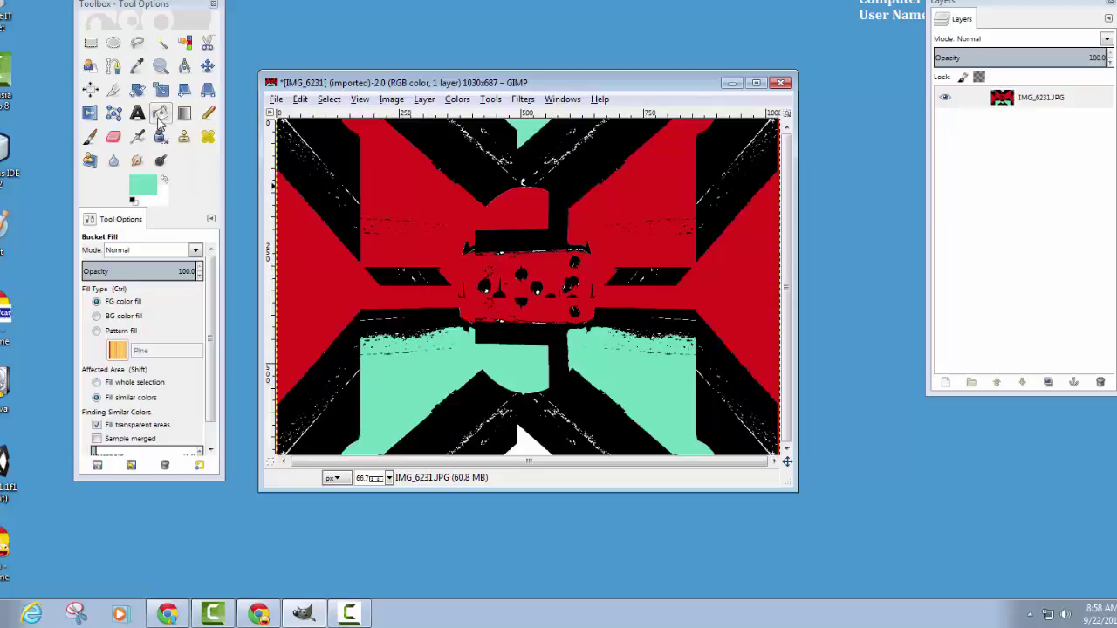
# Step: Recolour the red regions purple
pyautogui.click(145, 184)
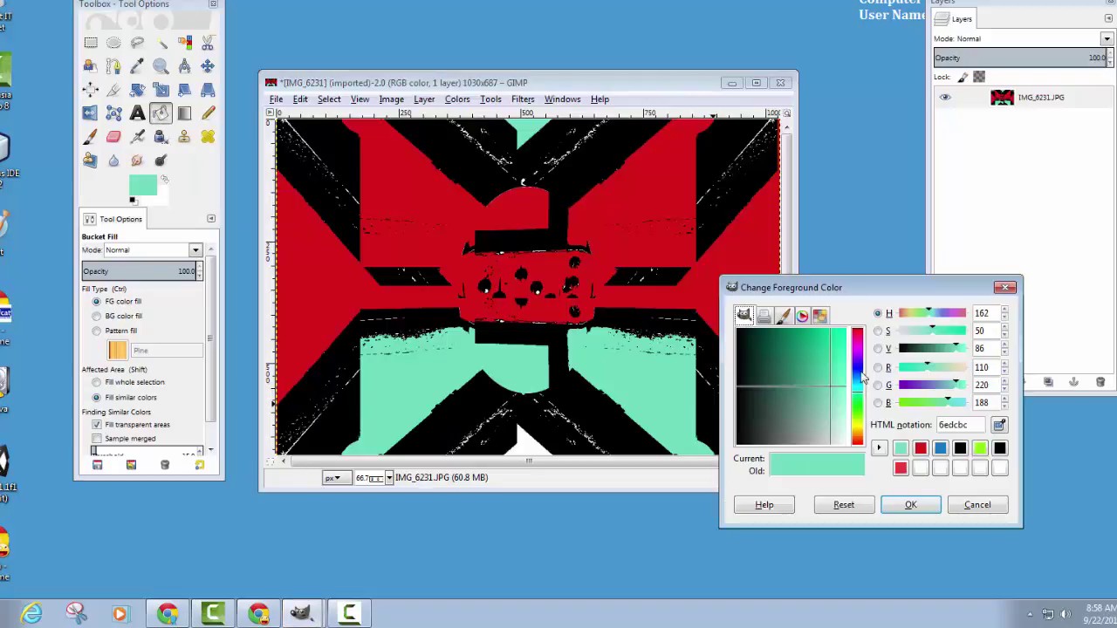
pyautogui.click(859, 366)
pyautogui.click(910, 504)
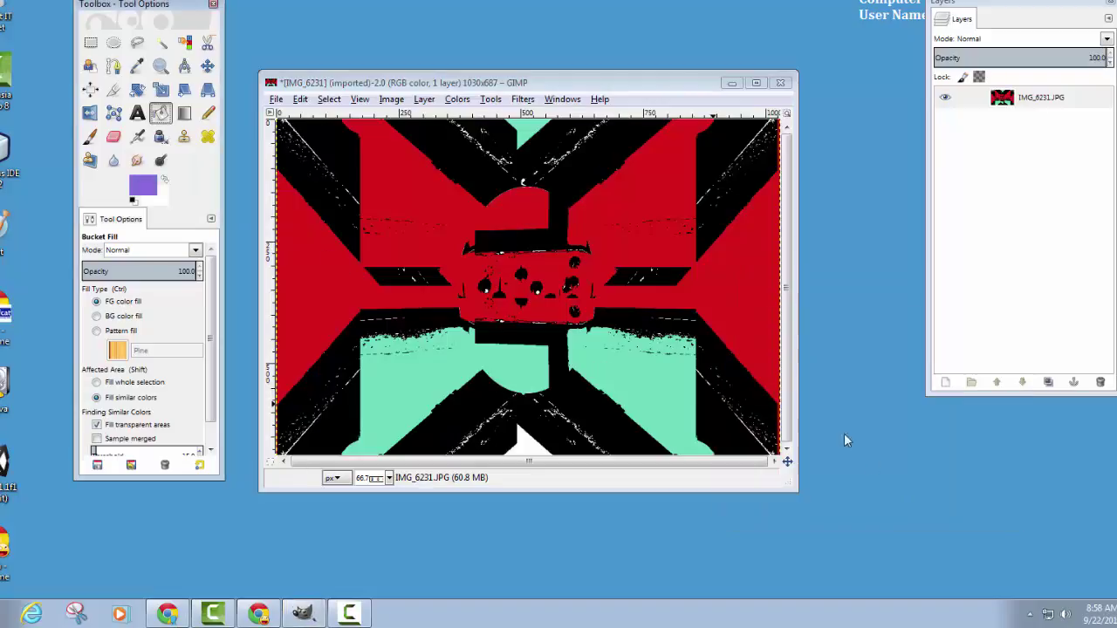
pyautogui.click(619, 217)
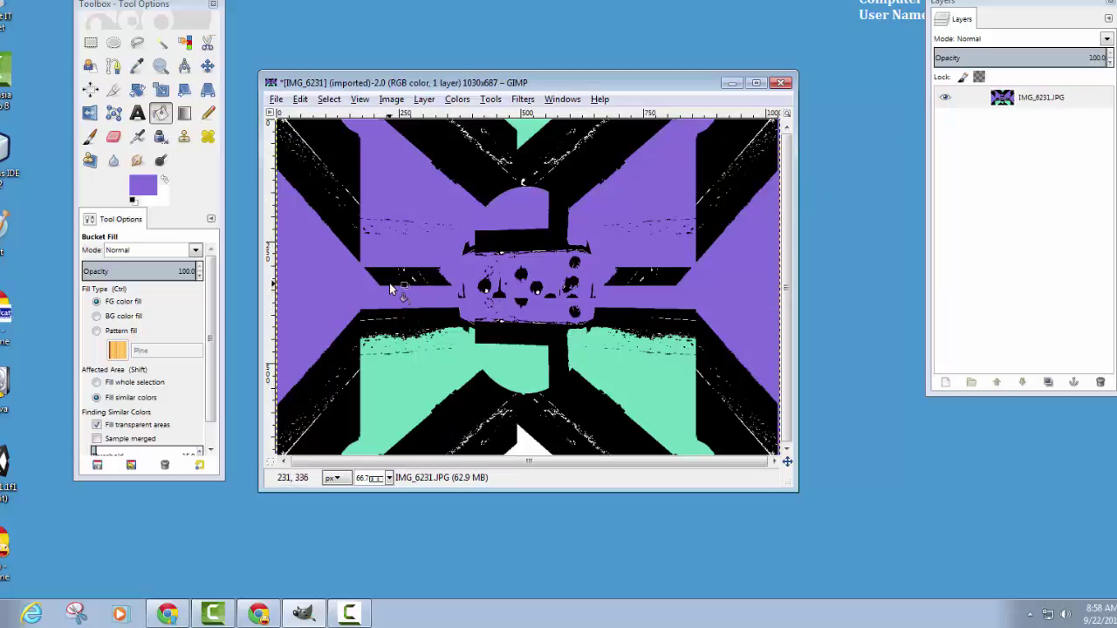
# Step: With a black Pencil, draw a straight line along the left diagonal to seal off the left triangle
pyautogui.click(208, 115)
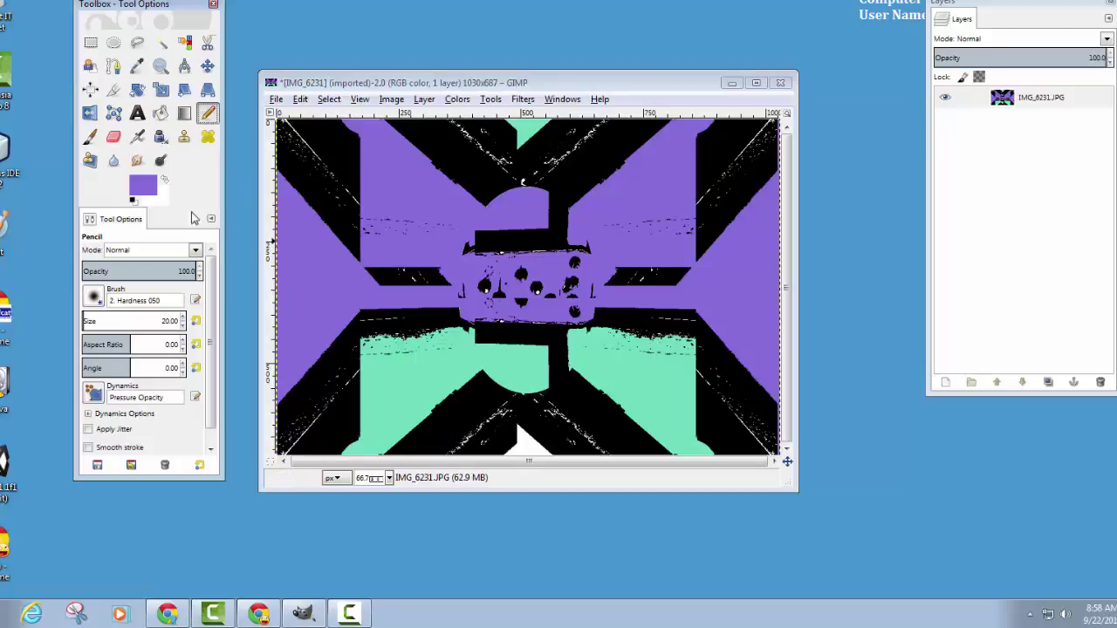
pyautogui.click(142, 186)
pyautogui.click(738, 443)
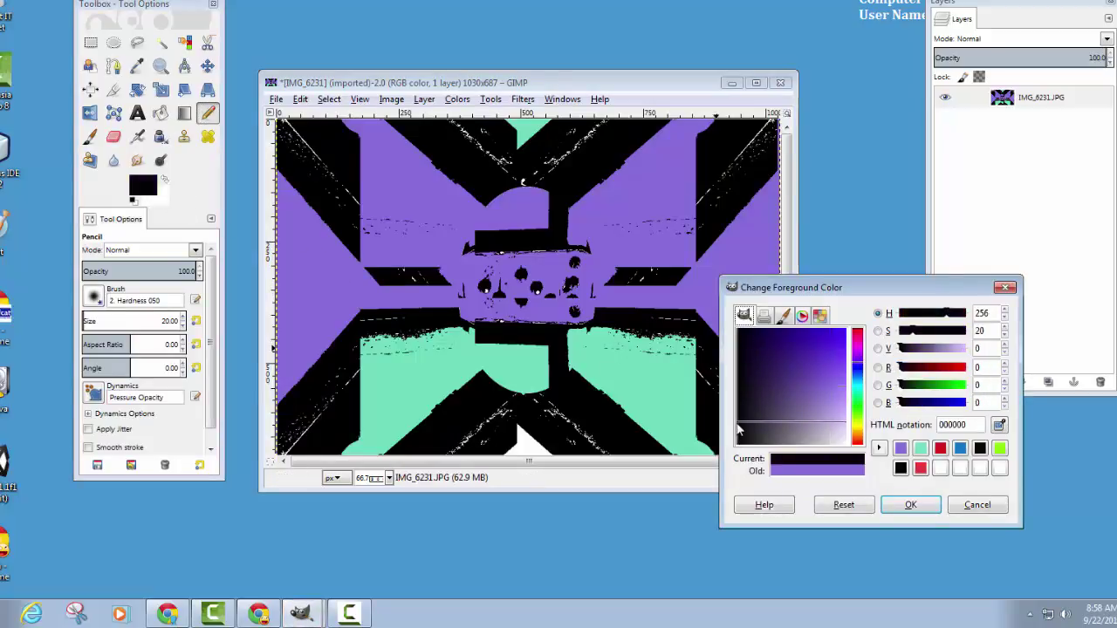
pyautogui.click(910, 506)
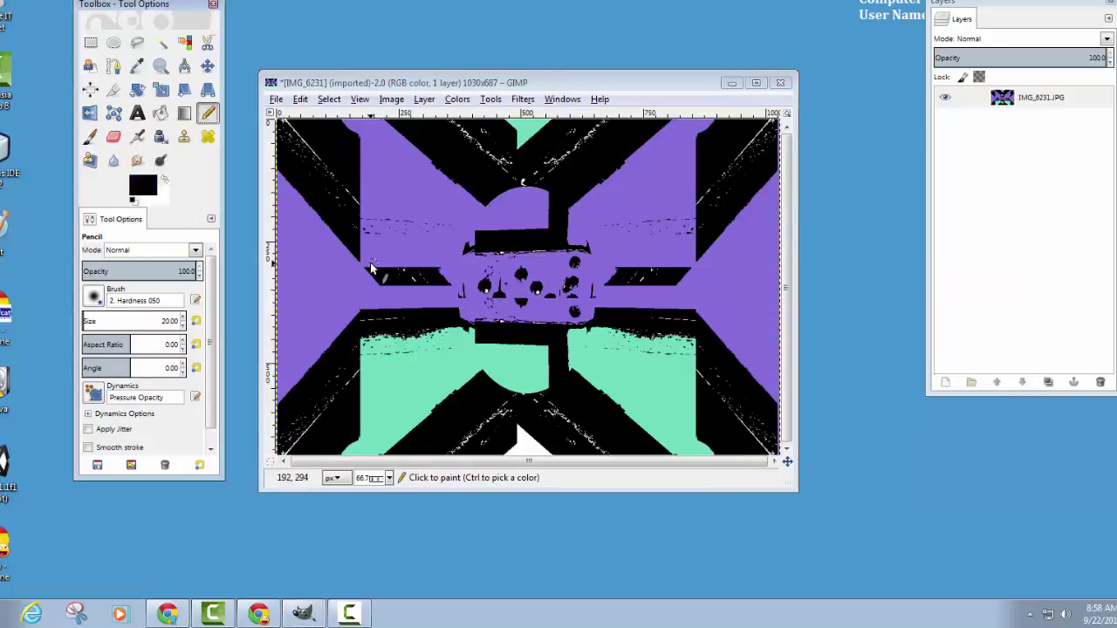
pyautogui.click(350, 252)
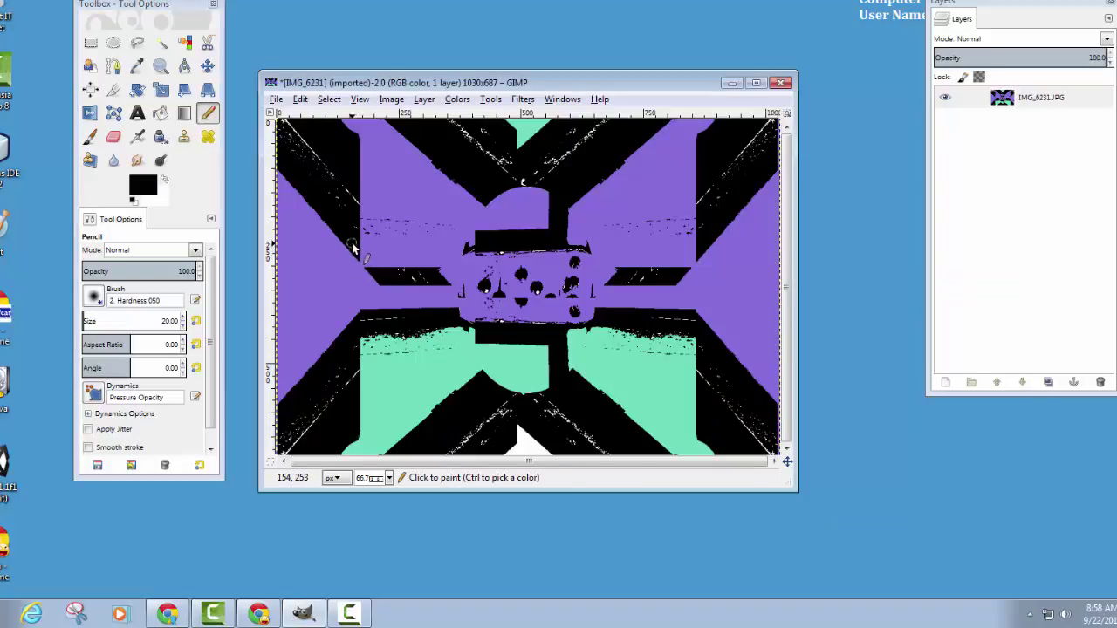
pyautogui.keyDown('shift'); pyautogui.click(422, 319); pyautogui.keyUp('shift')
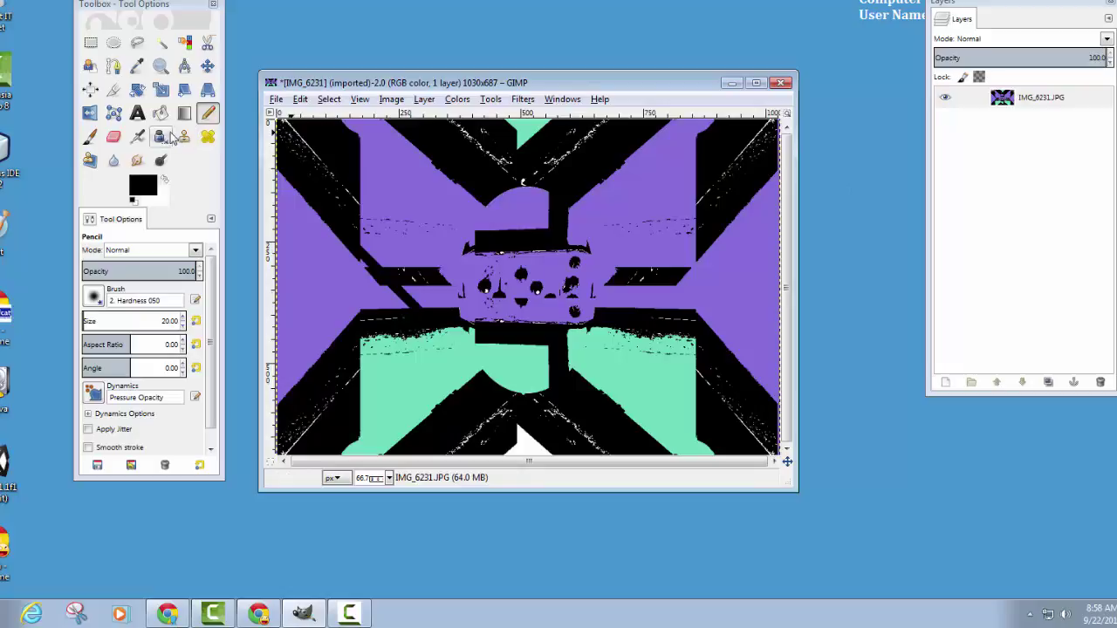
pyautogui.click(347, 247)
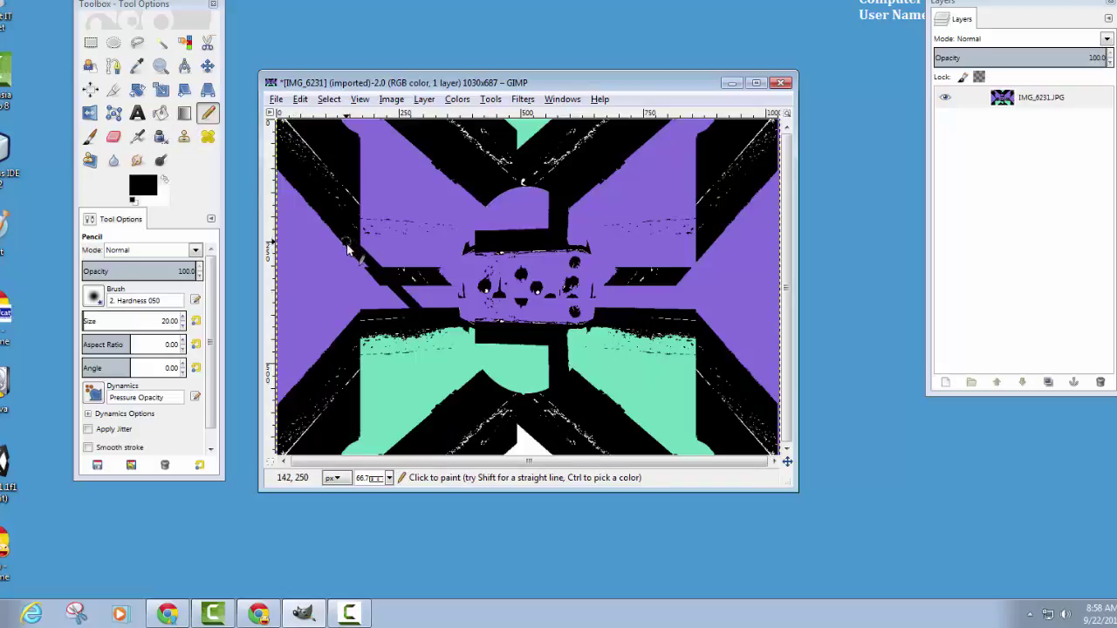
pyautogui.keyDown('shift'); pyautogui.click(418, 323); pyautogui.keyUp('shift')
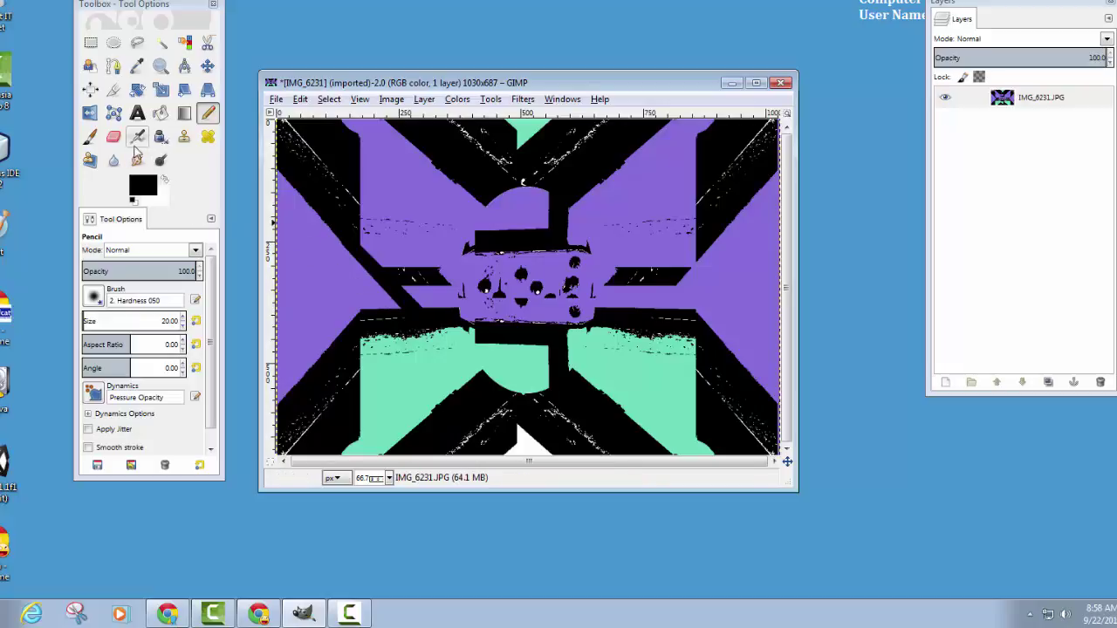
# Step: Bucket-fill the left purple triangle with red
pyautogui.click(160, 116)
pyautogui.click(143, 186)
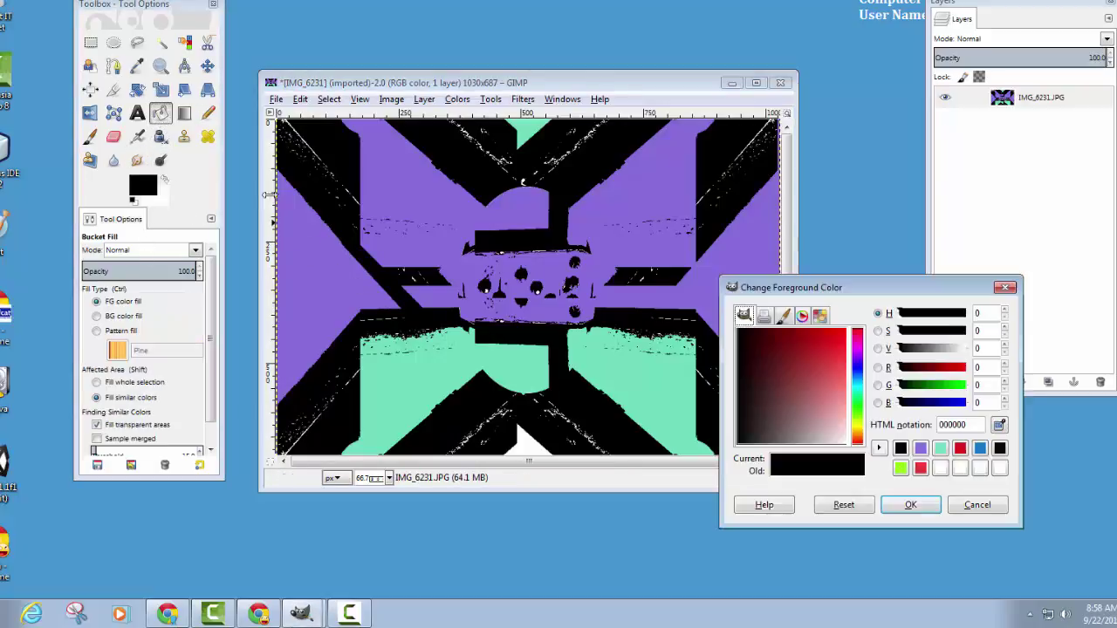
pyautogui.click(812, 361)
pyautogui.click(911, 504)
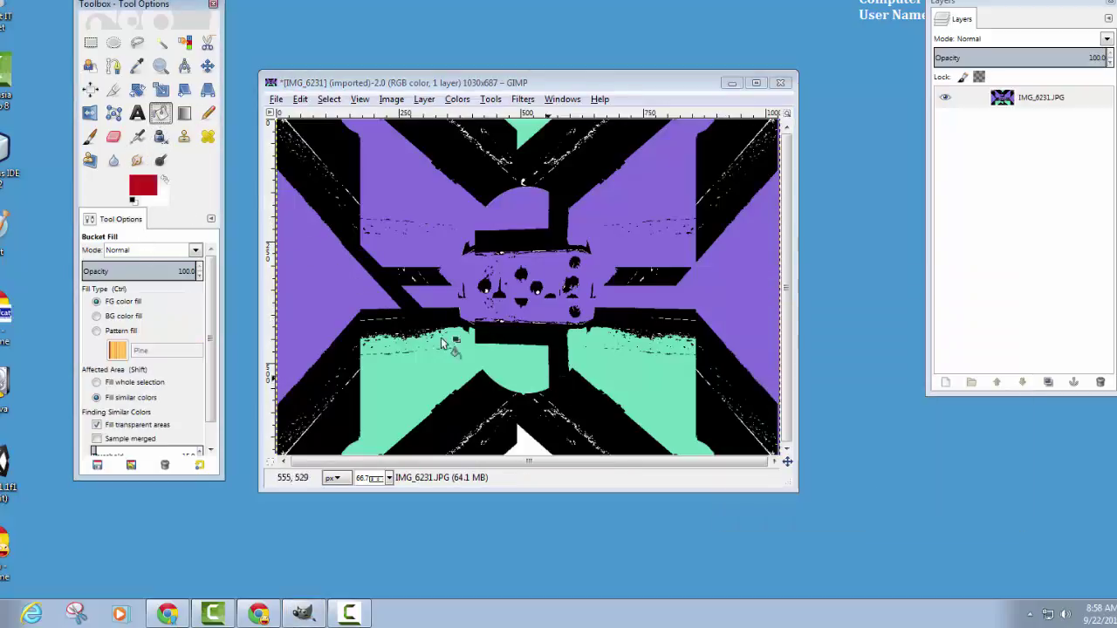
pyautogui.click(307, 310)
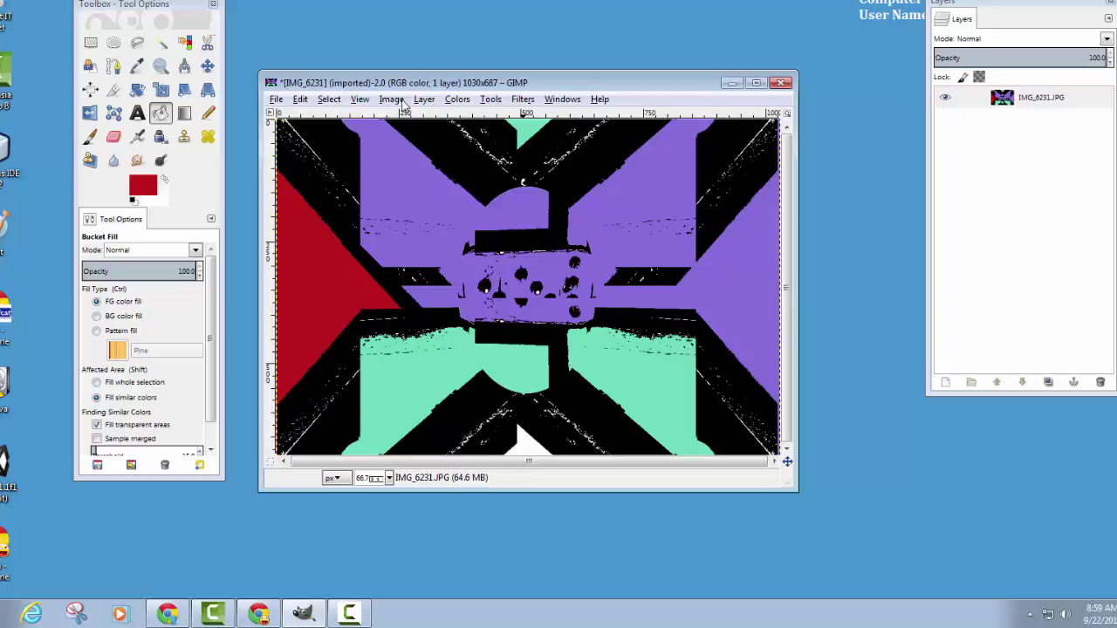
pyautogui.click(397, 99)
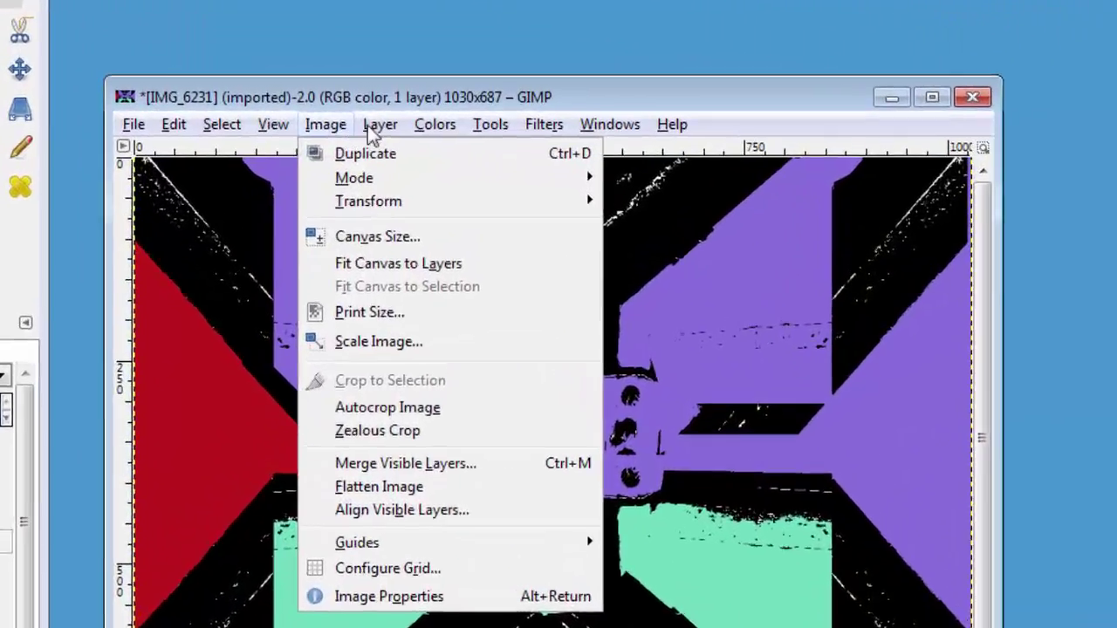
pyautogui.moveTo(432, 103)
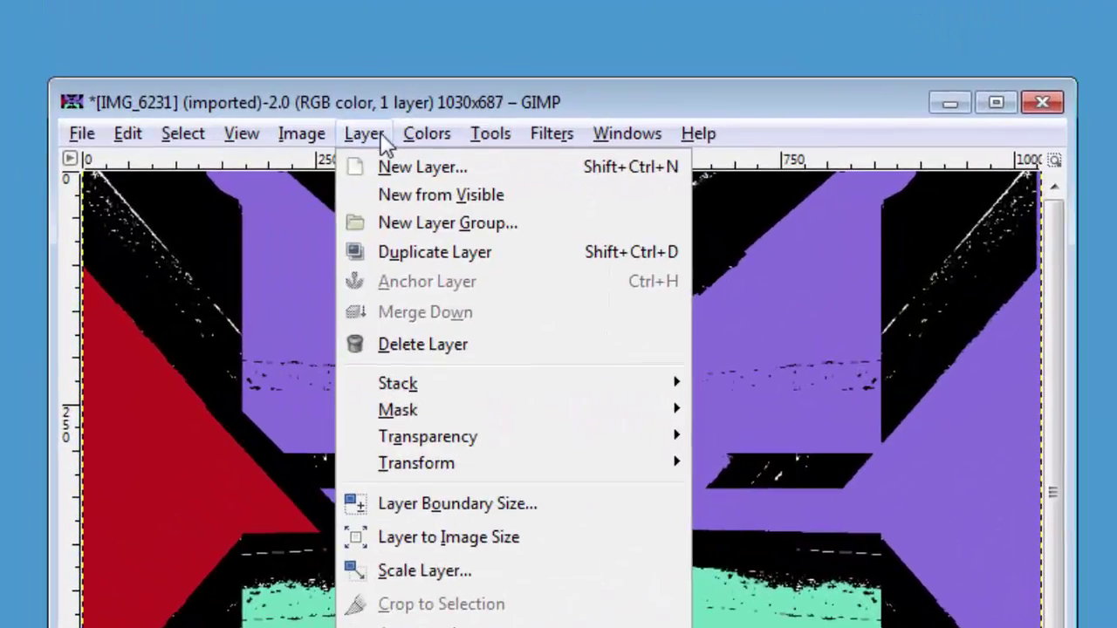
pyautogui.moveTo(414, 137)
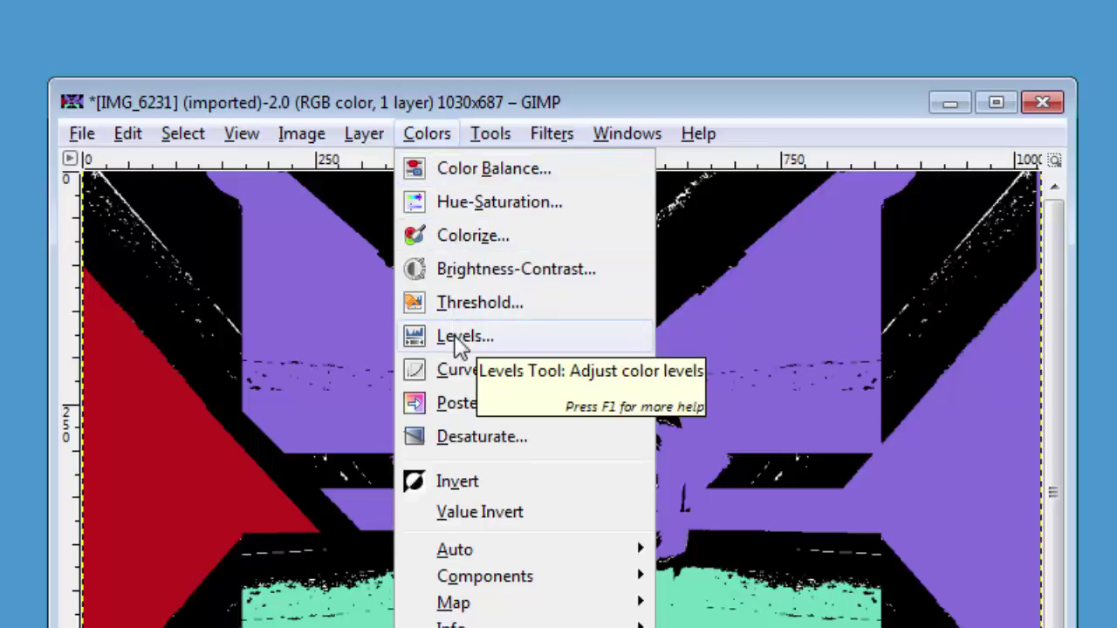
pyautogui.click(469, 238)
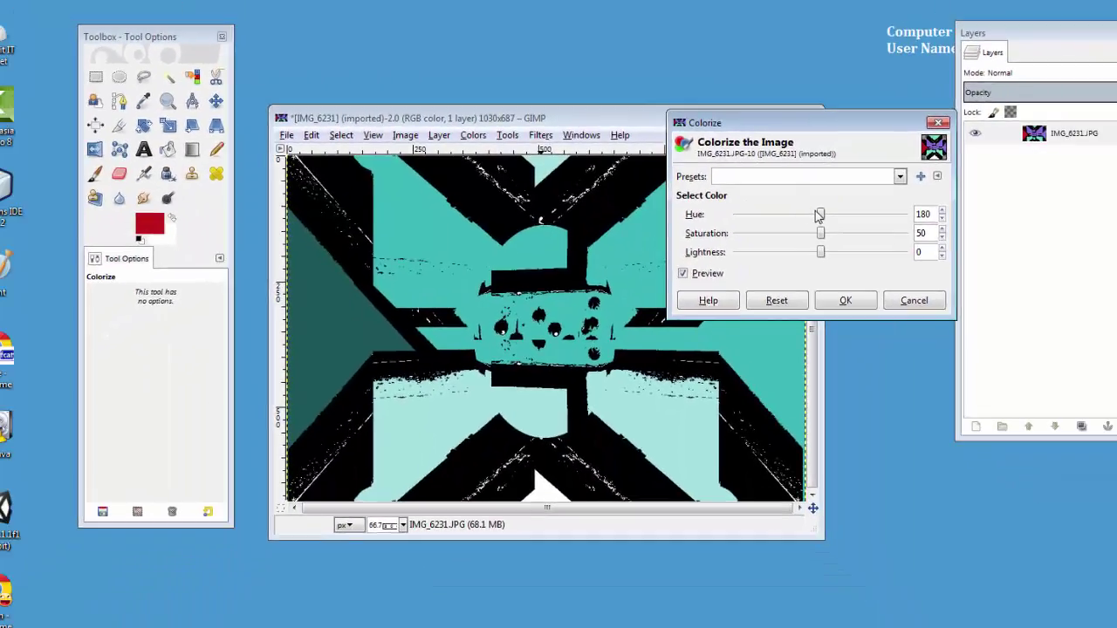
pyautogui.moveTo(491, 269); pyautogui.dragTo(418, 276)
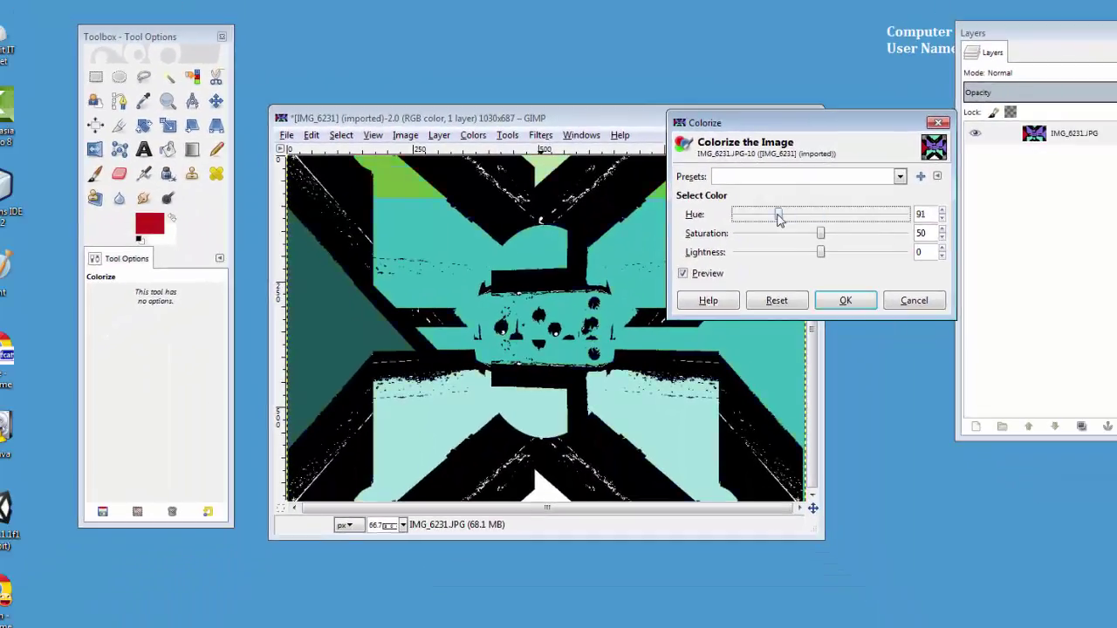
pyautogui.moveTo(779, 218); pyautogui.dragTo(810, 255)
pyautogui.moveTo(860, 224); pyautogui.dragTo(778, 222)
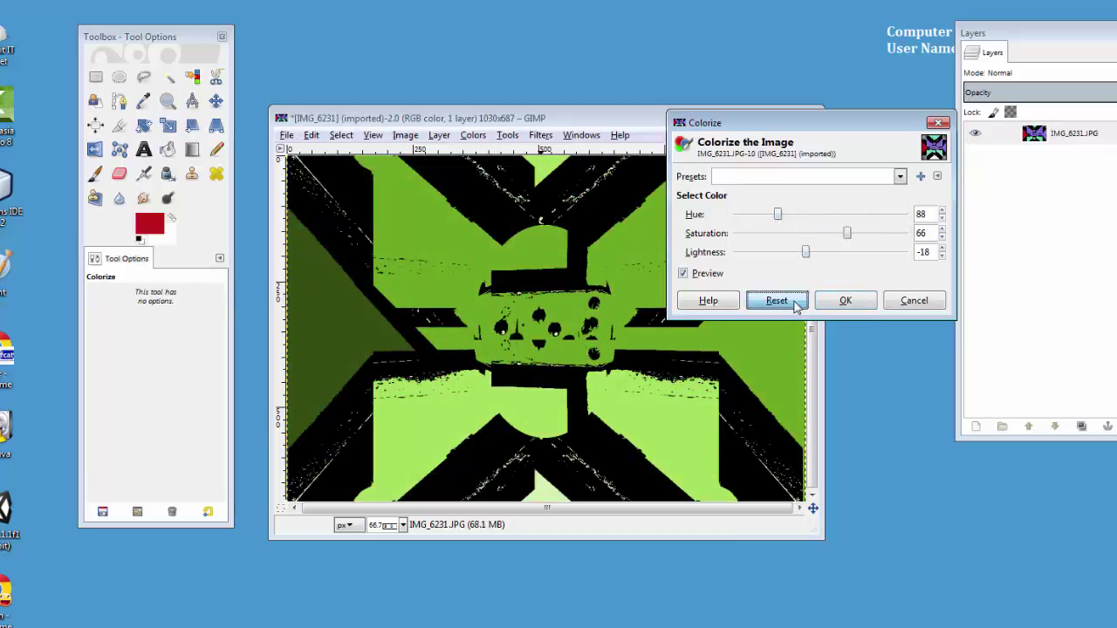
pyautogui.click(776, 300)
pyautogui.click(910, 306)
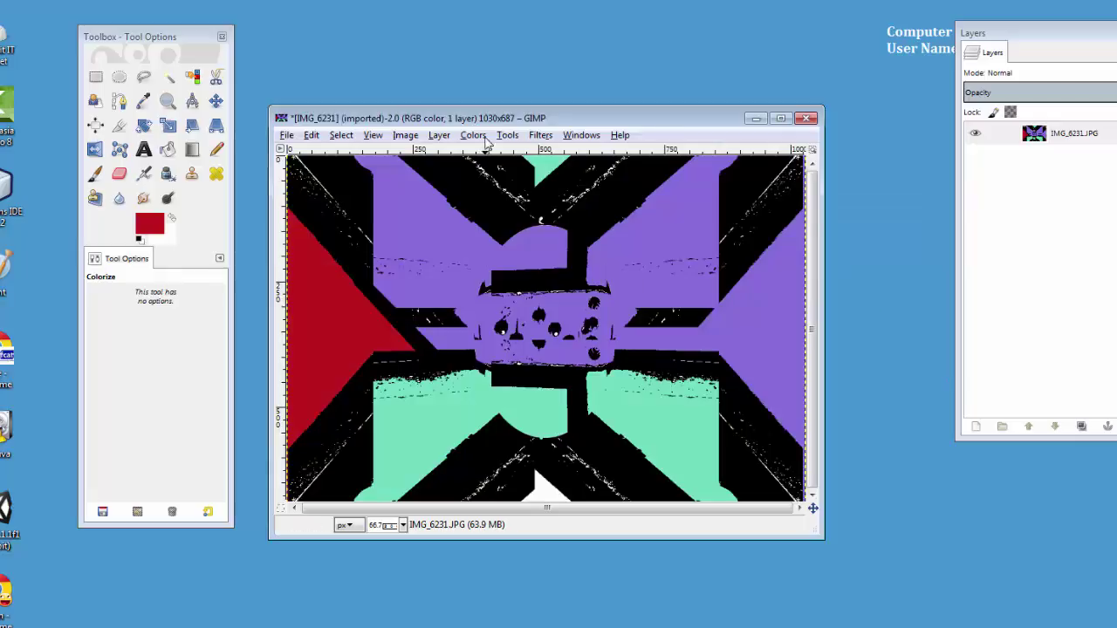
pyautogui.click(474, 136)
pyautogui.click(497, 155)
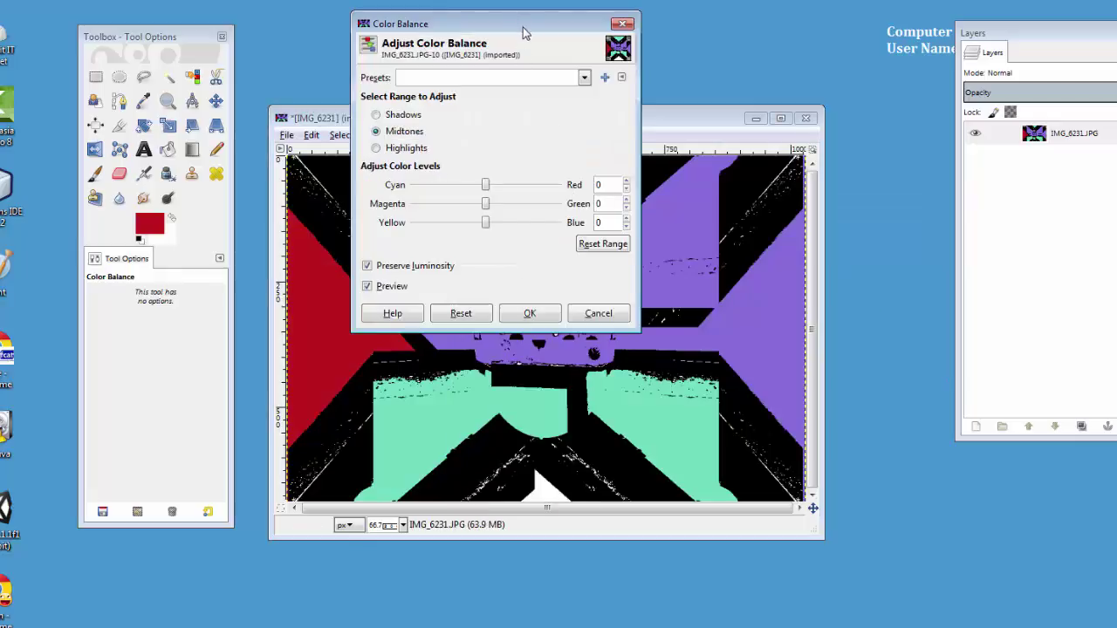
pyautogui.moveTo(524, 33); pyautogui.dragTo(900, 117)
pyautogui.moveTo(862, 271); pyautogui.dragTo(880, 310)
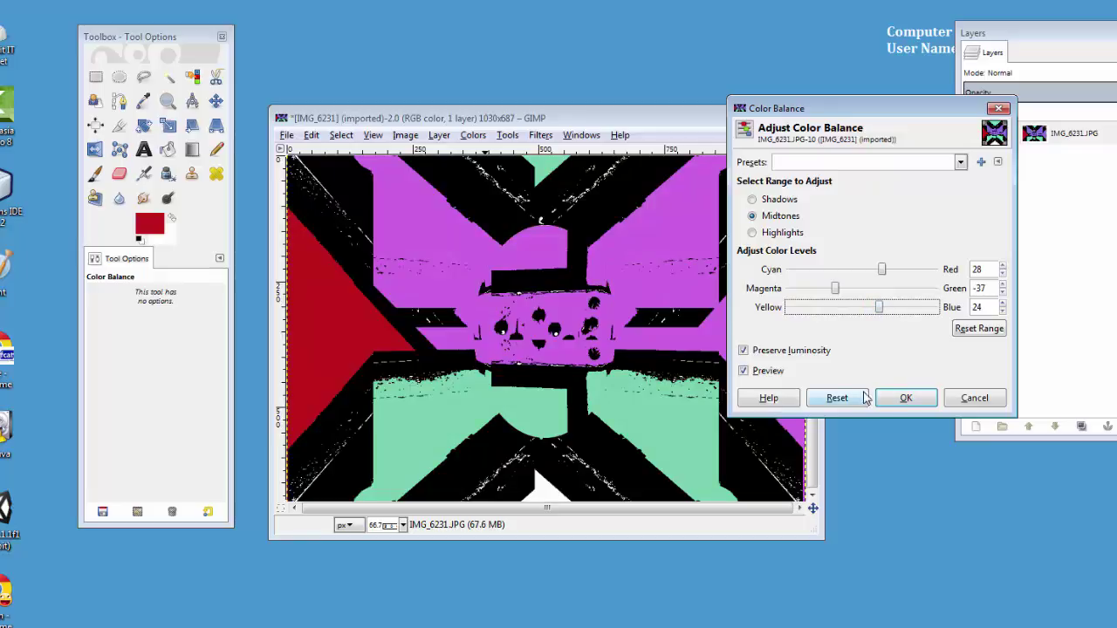
pyautogui.click(966, 400)
# Step: In Filters > Distorts > IWarp, try a trial warp at deform radius 73, then reset it
pyautogui.click(540, 138)
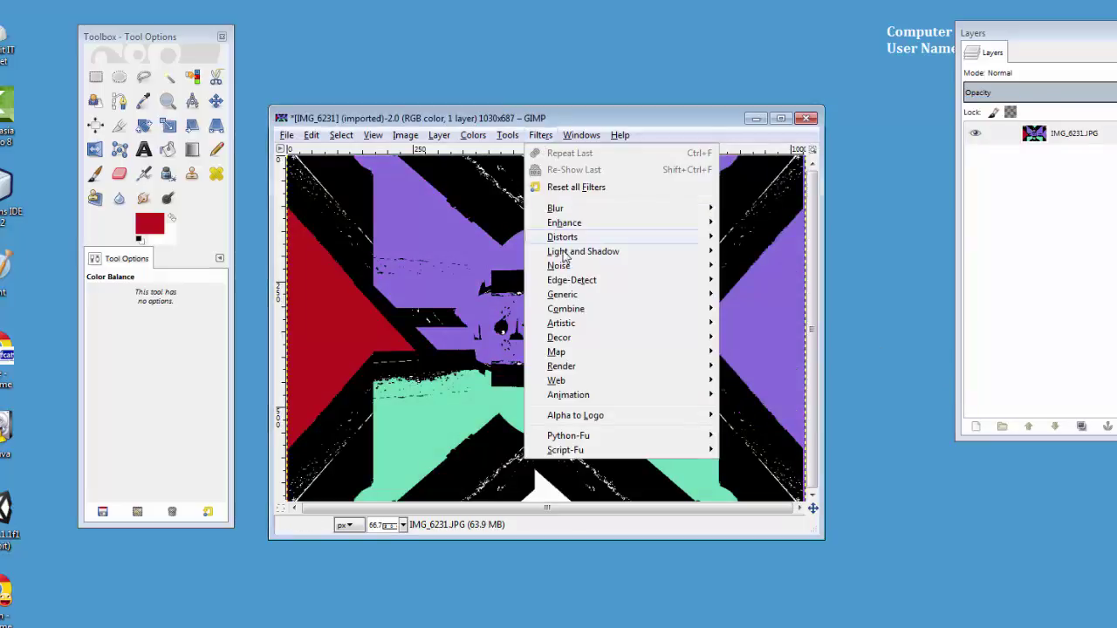
pyautogui.moveTo(707, 237)
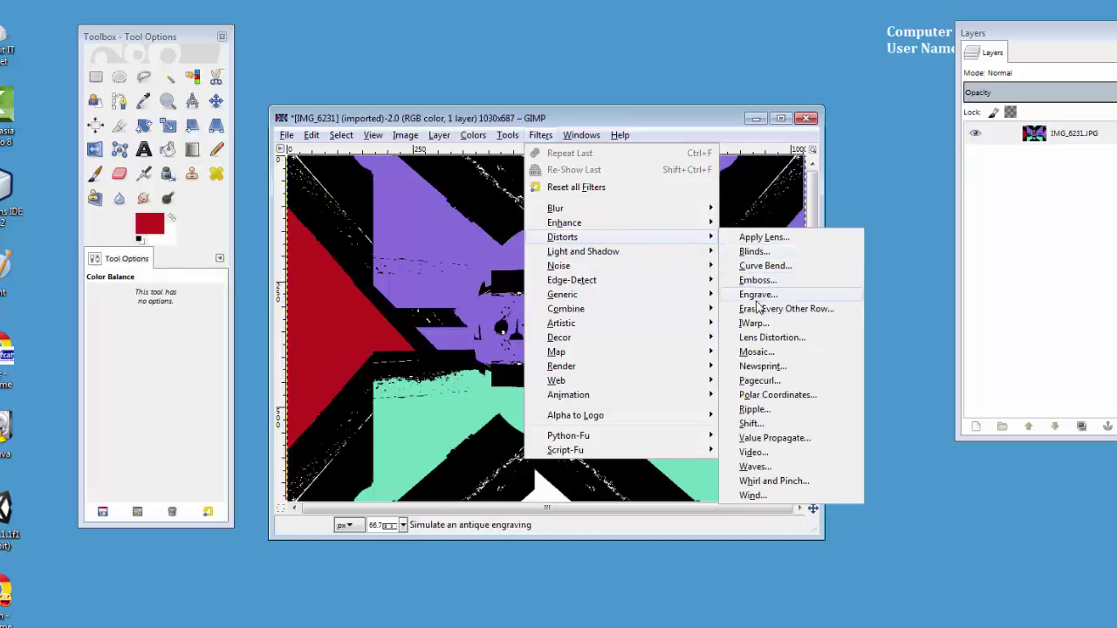
pyautogui.click(754, 323)
pyautogui.moveTo(593, 173); pyautogui.dragTo(884, 159)
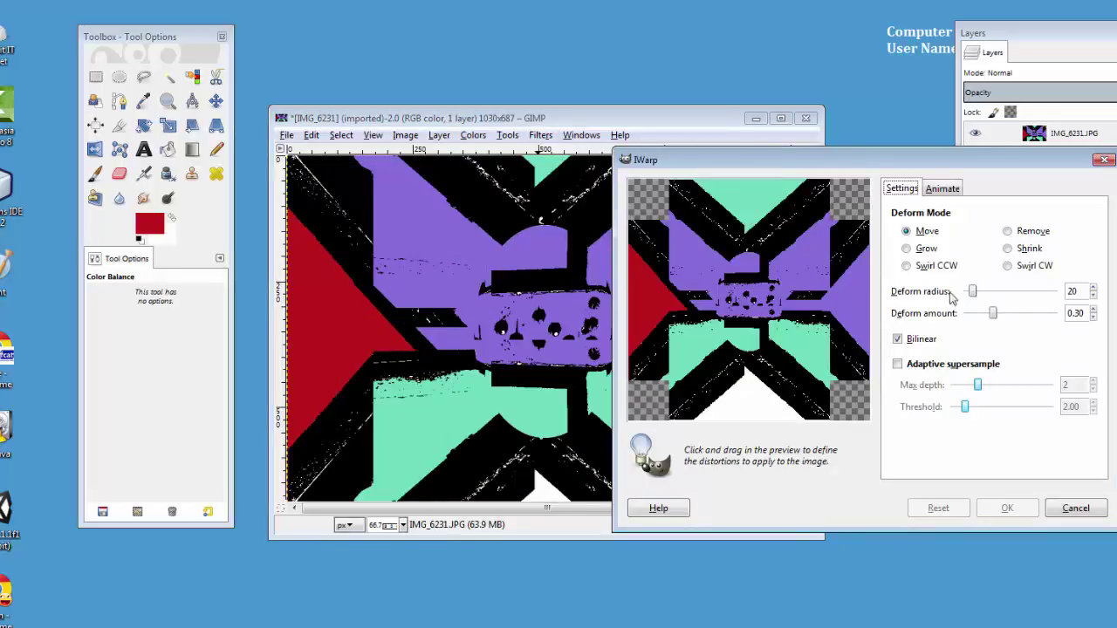
pyautogui.moveTo(972, 292); pyautogui.dragTo(993, 292)
pyautogui.moveTo(781, 281)
pyautogui.mouseDown()
pyautogui.moveTo(788, 309)
pyautogui.moveTo(768, 323)
pyautogui.moveTo(724, 345)
pyautogui.moveTo(699, 336)
pyautogui.mouseUp()
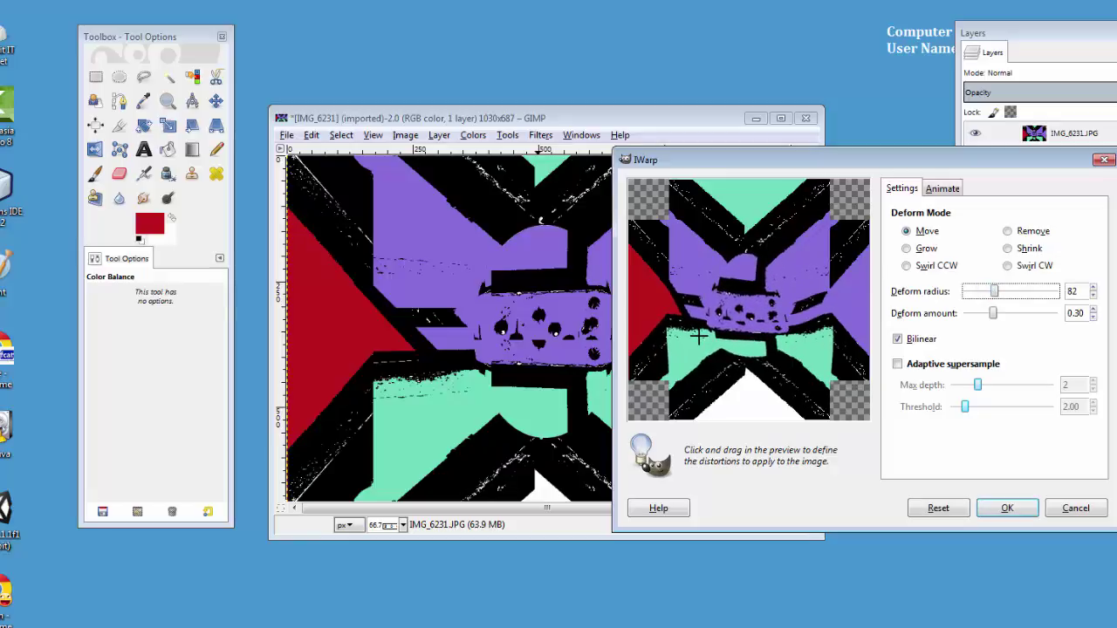
pyautogui.click(938, 508)
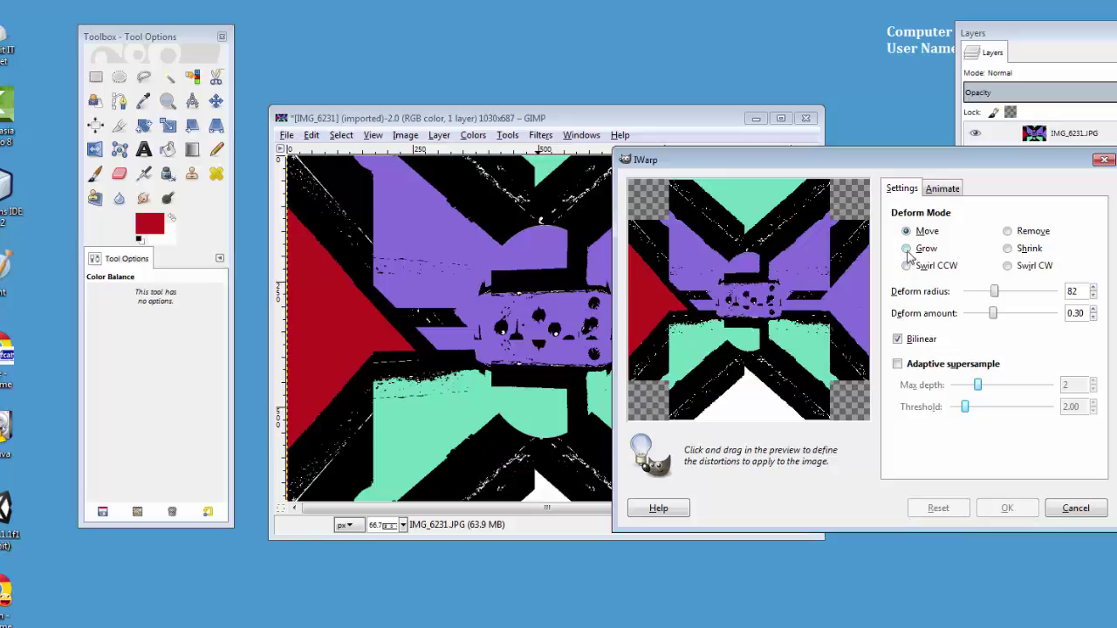
# Step: Bulge the centre outward with deform radius 161, apply it, and zoom out to 33.3%
pyautogui.moveTo(995, 292); pyautogui.dragTo(1022, 292)
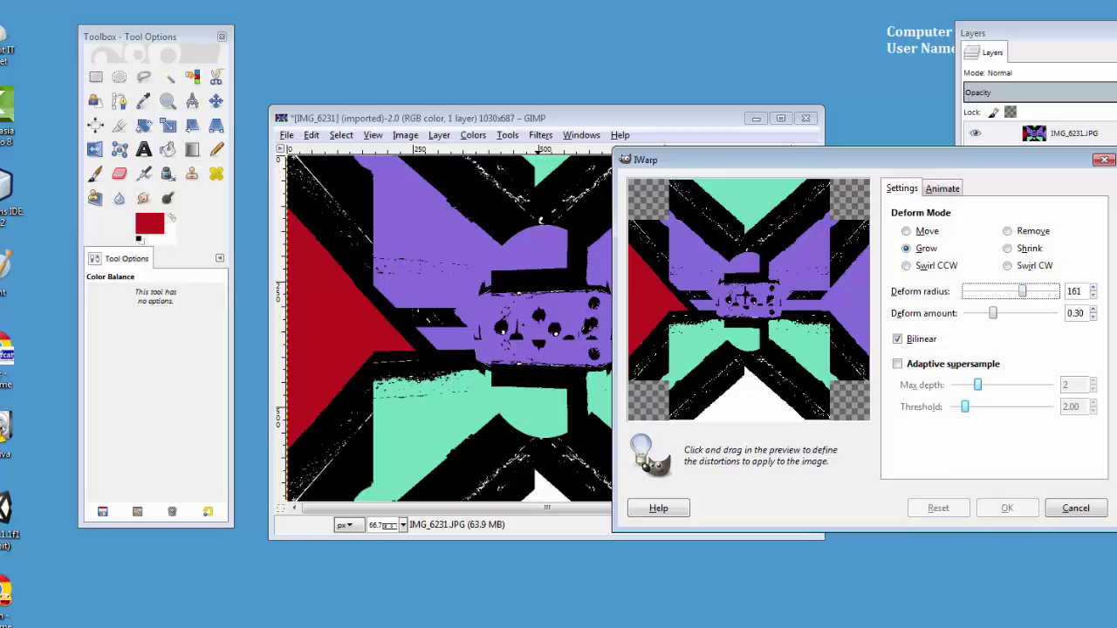
pyautogui.moveTo(748, 298); pyautogui.dragTo(745, 296)
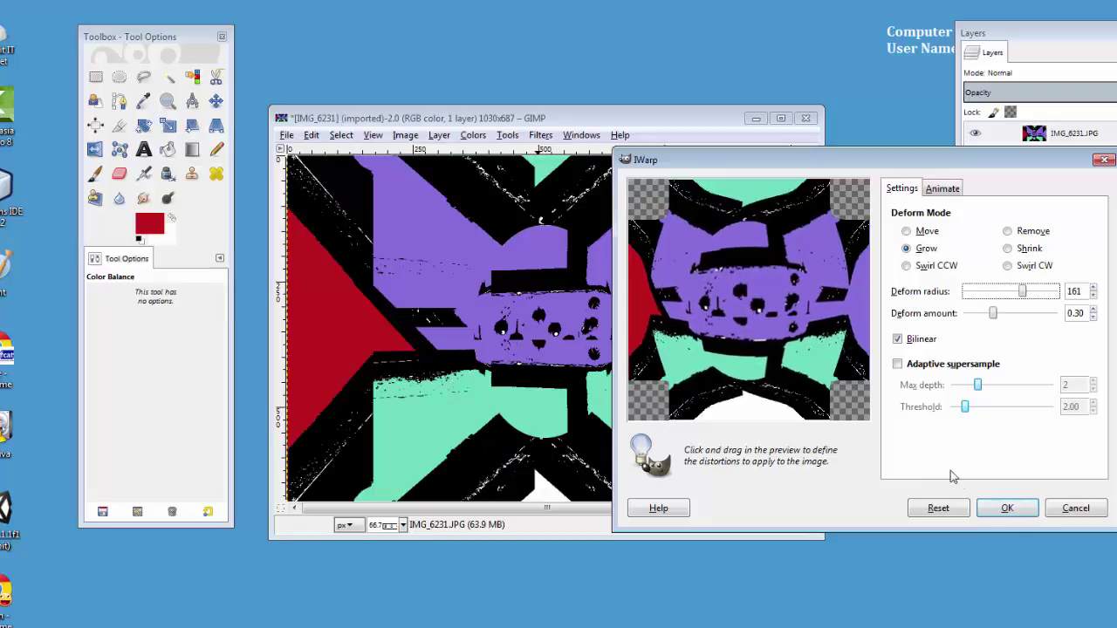
pyautogui.click(1007, 509)
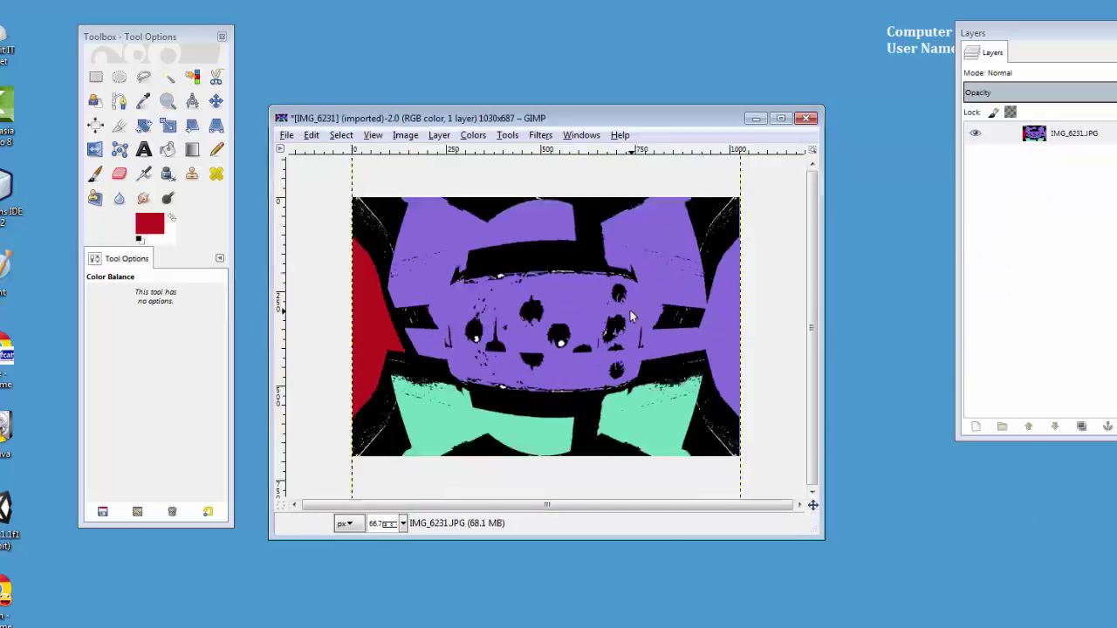
pyautogui.press('-')
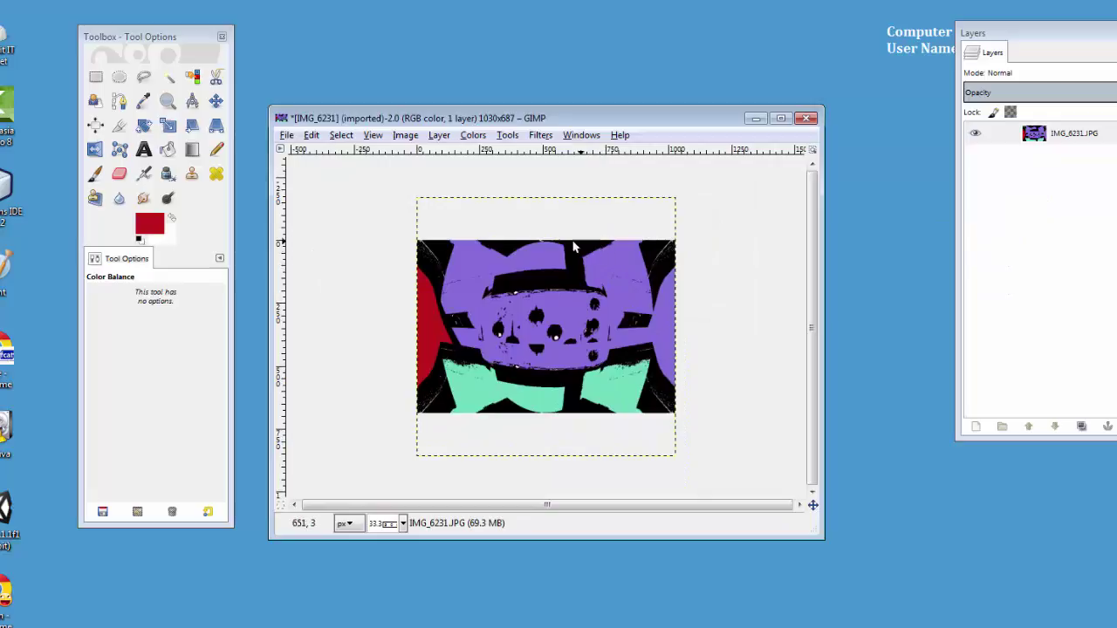